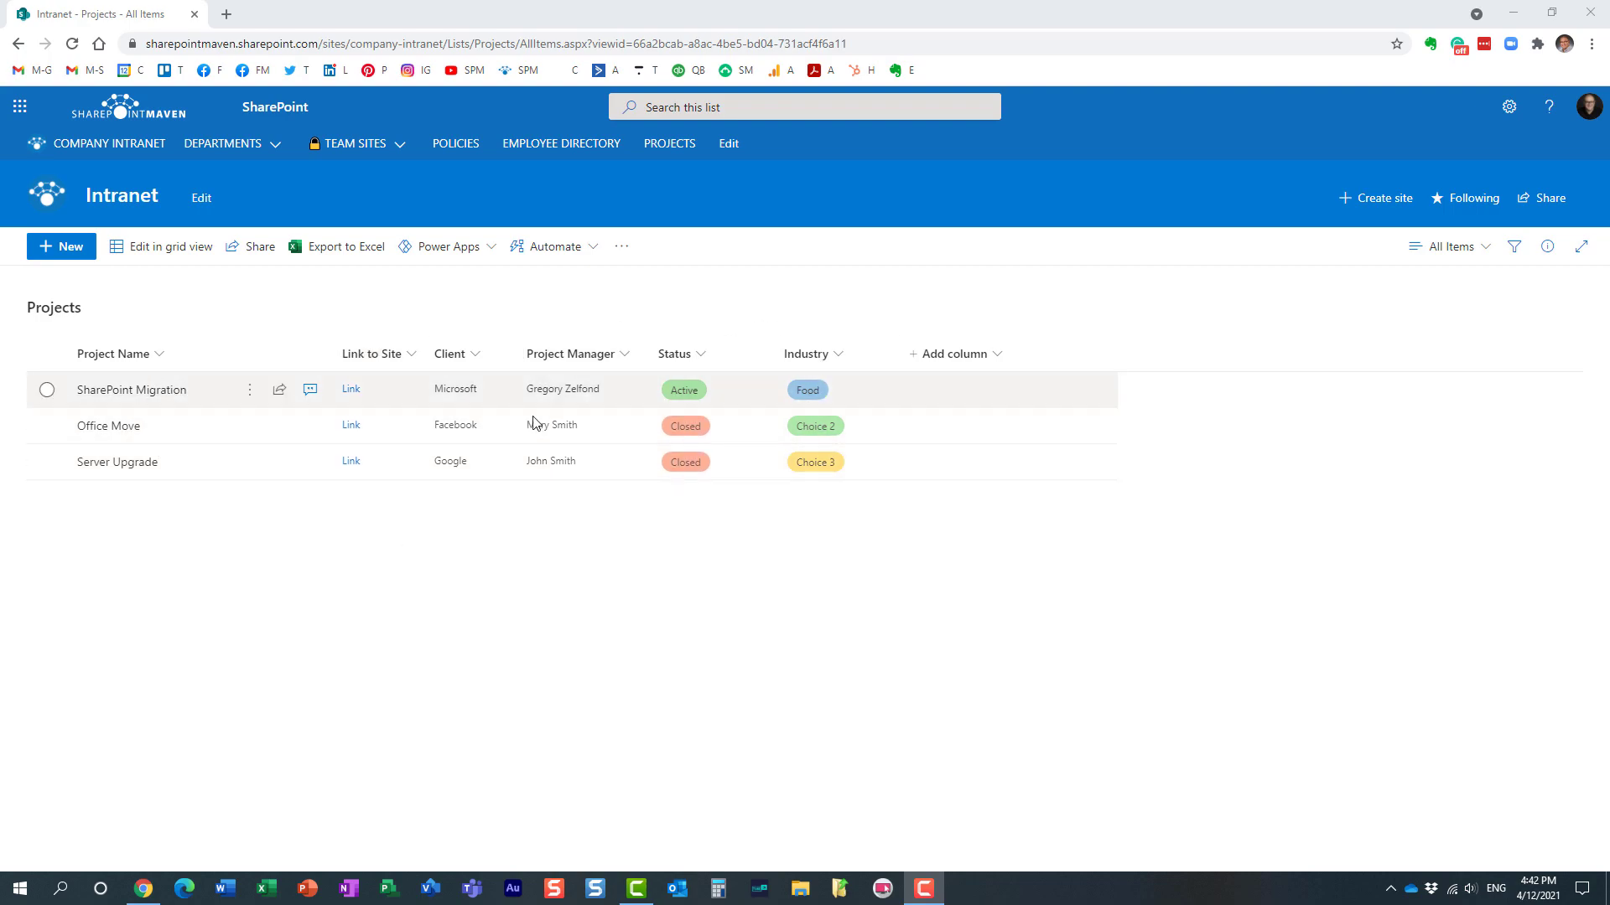
# Add a new Image-type column named 'Image' to the Projects list
pyautogui.click(977, 359)
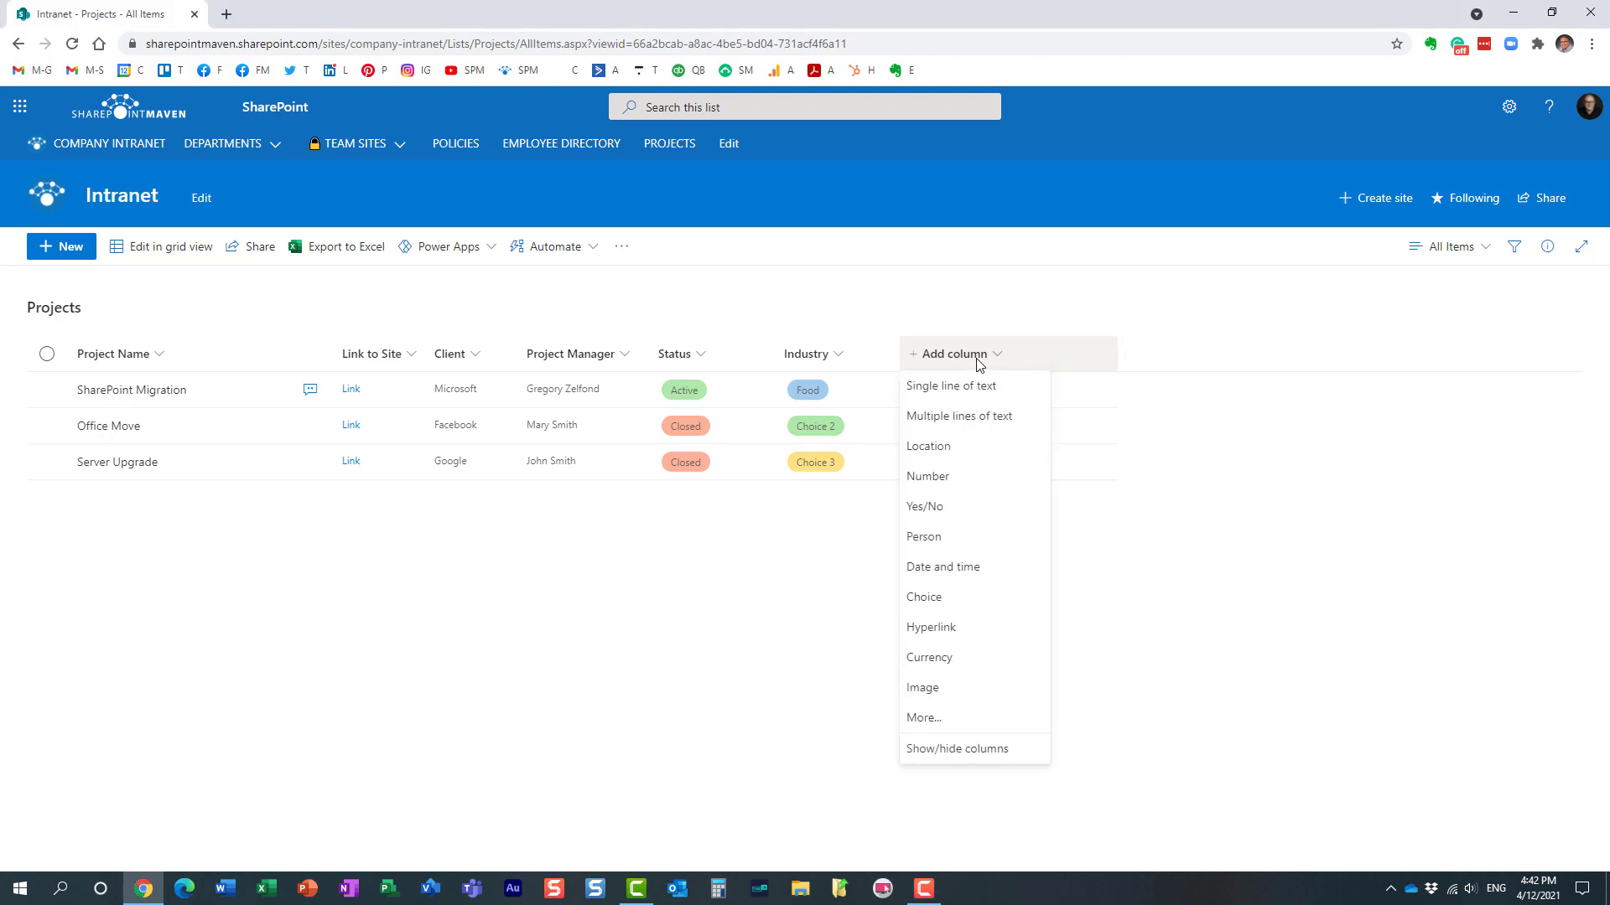
pyautogui.click(958, 690)
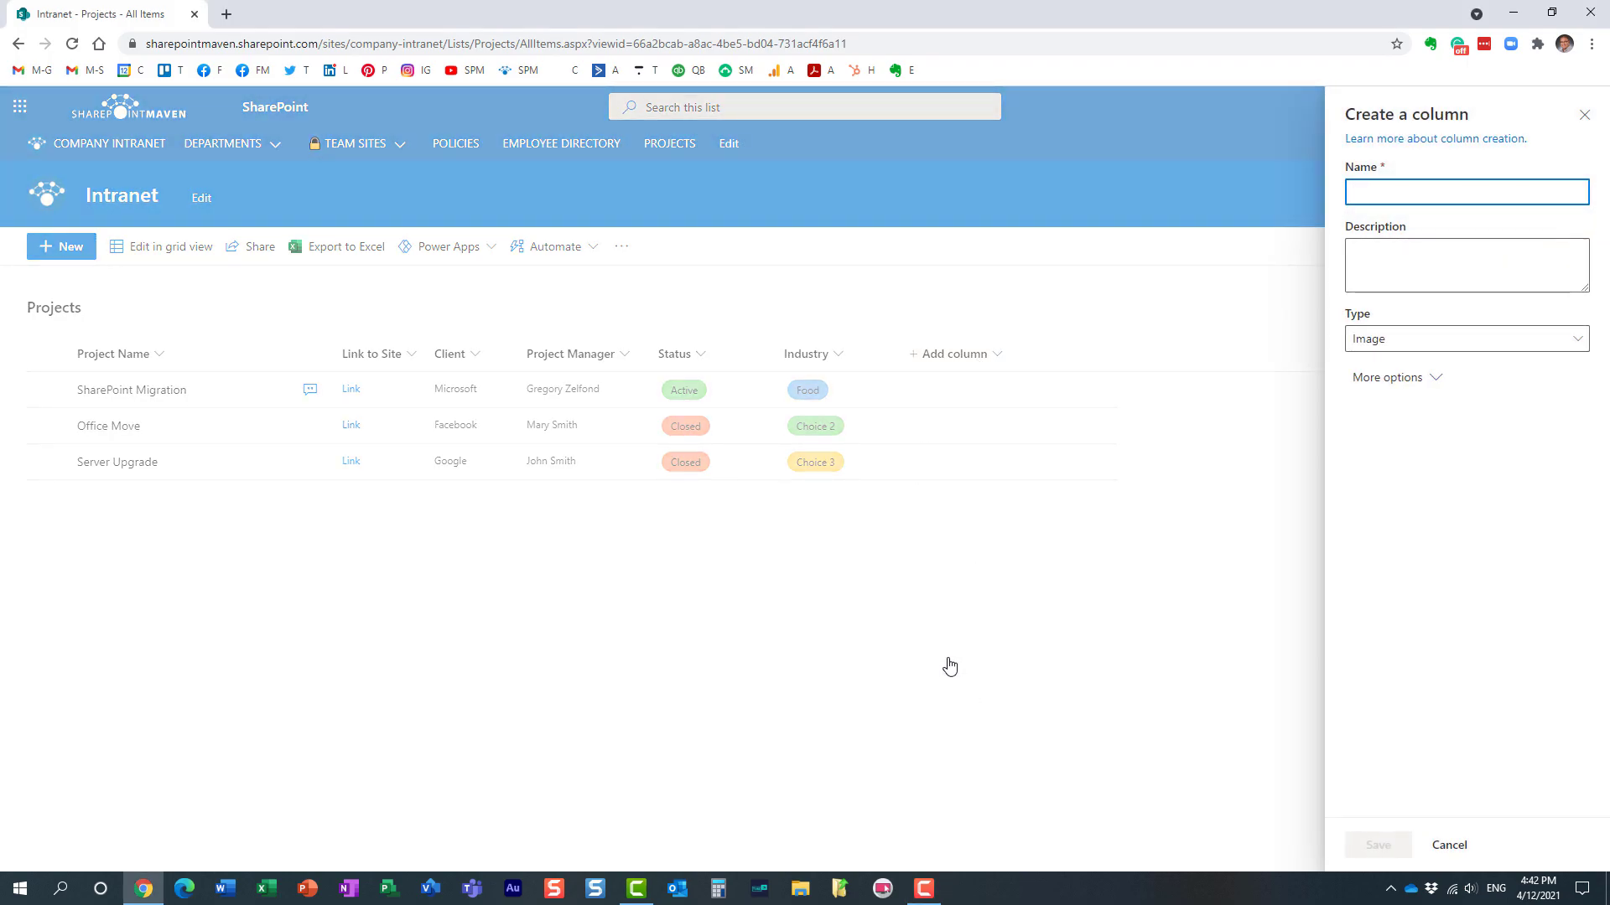
pyautogui.write('Image')
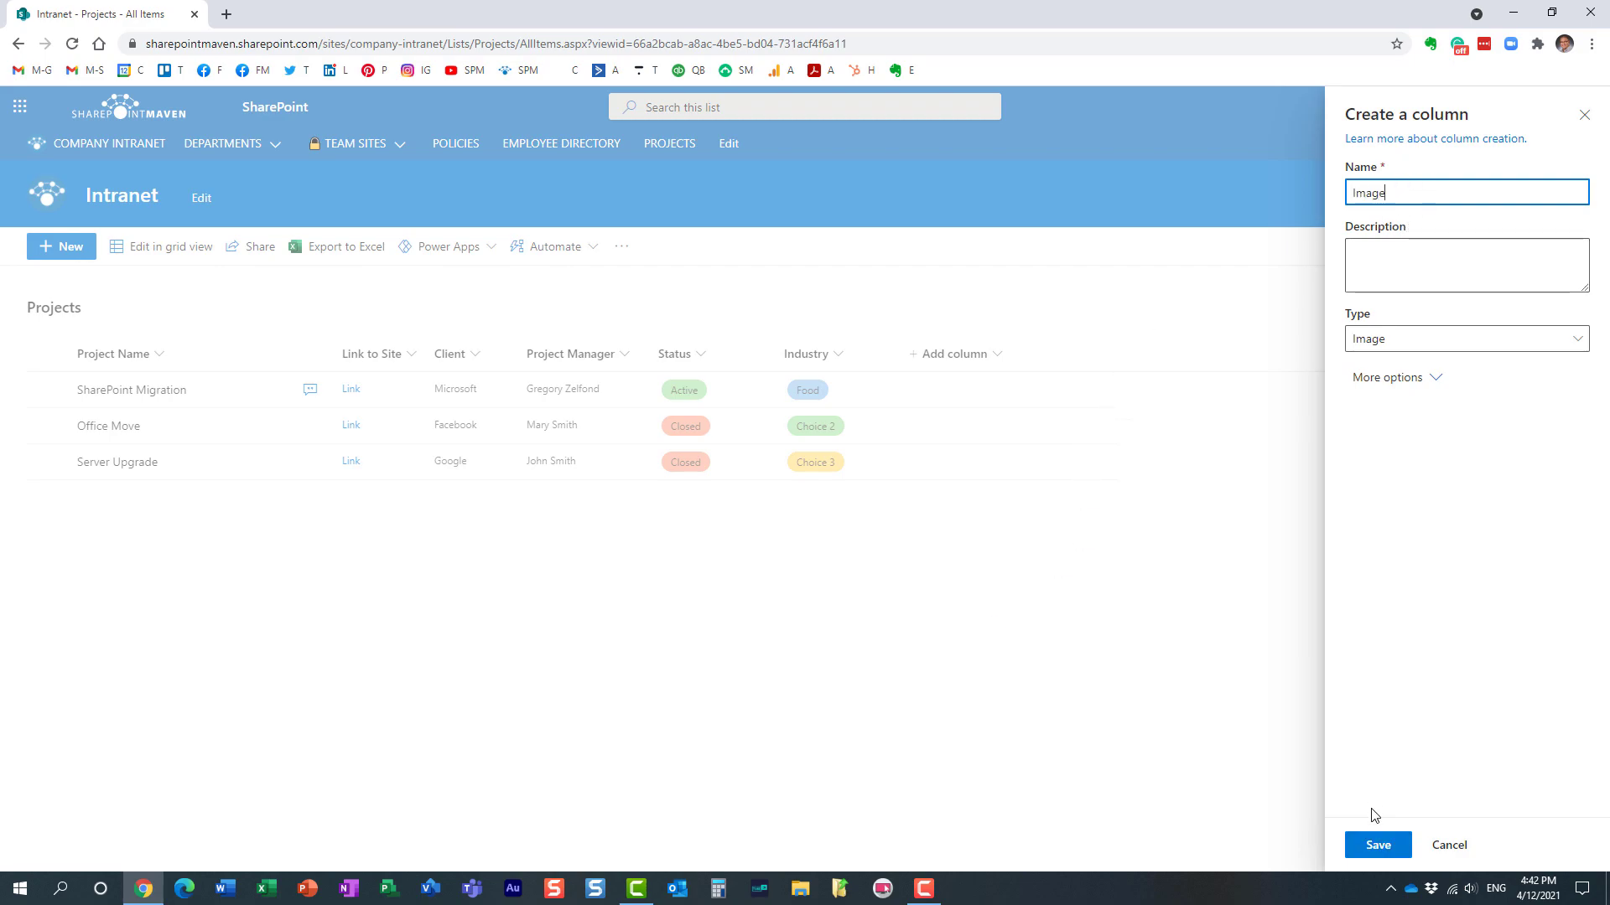
pyautogui.click(1376, 847)
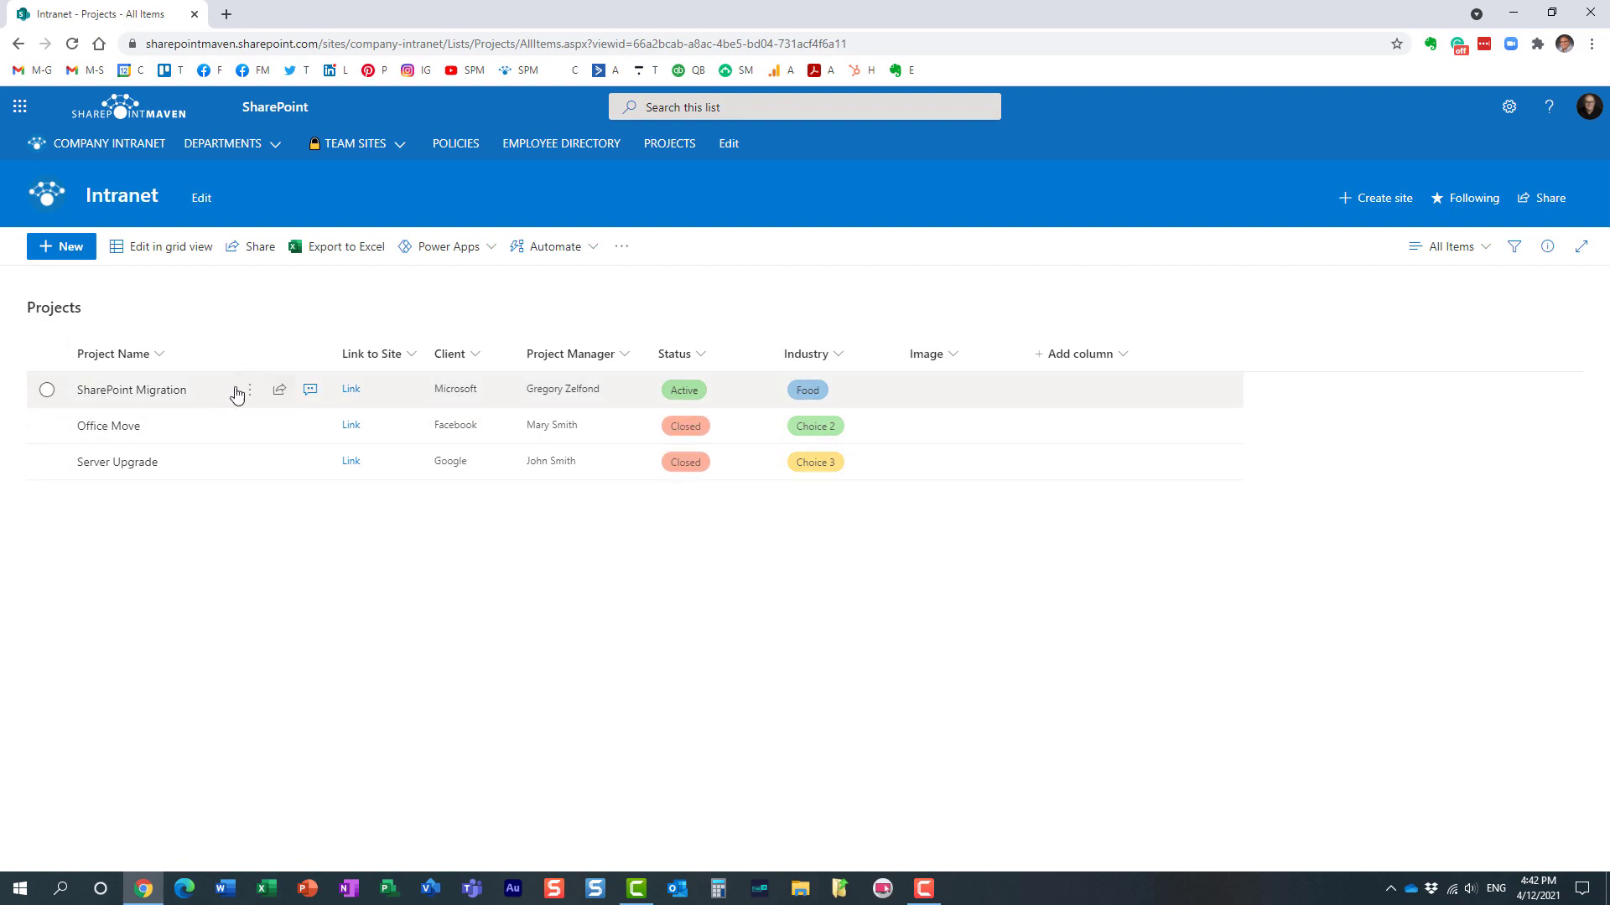
# Upload the lily photo to the Image field of the SharePoint Migration project
pyautogui.click(934, 398)
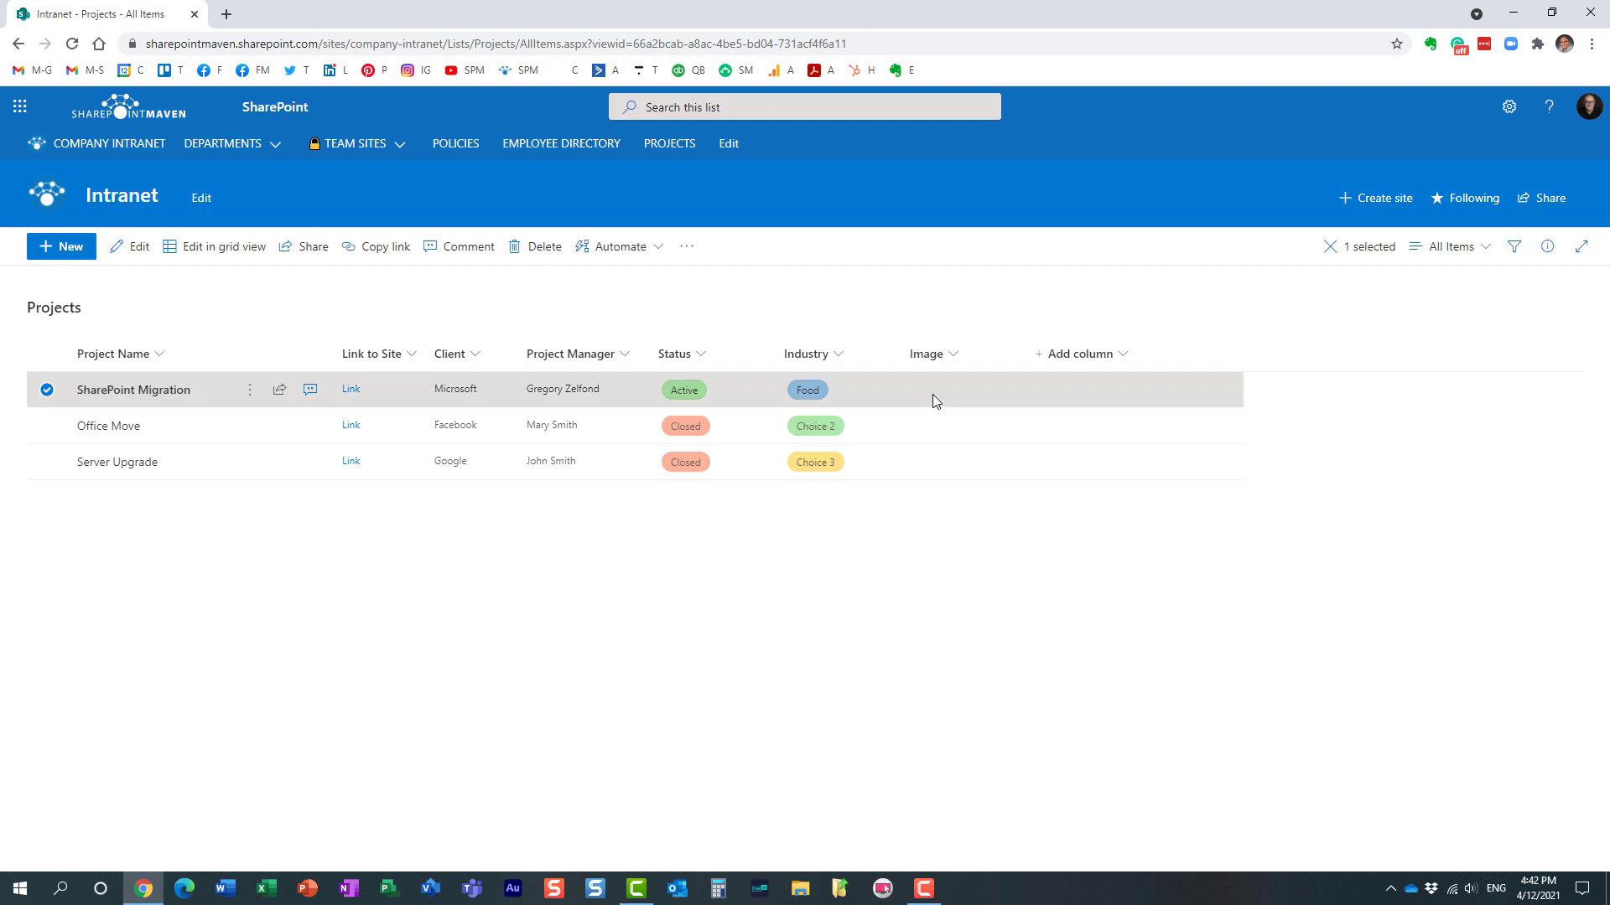
pyautogui.click(1547, 248)
pyautogui.scroll(-5, 1455, 719)
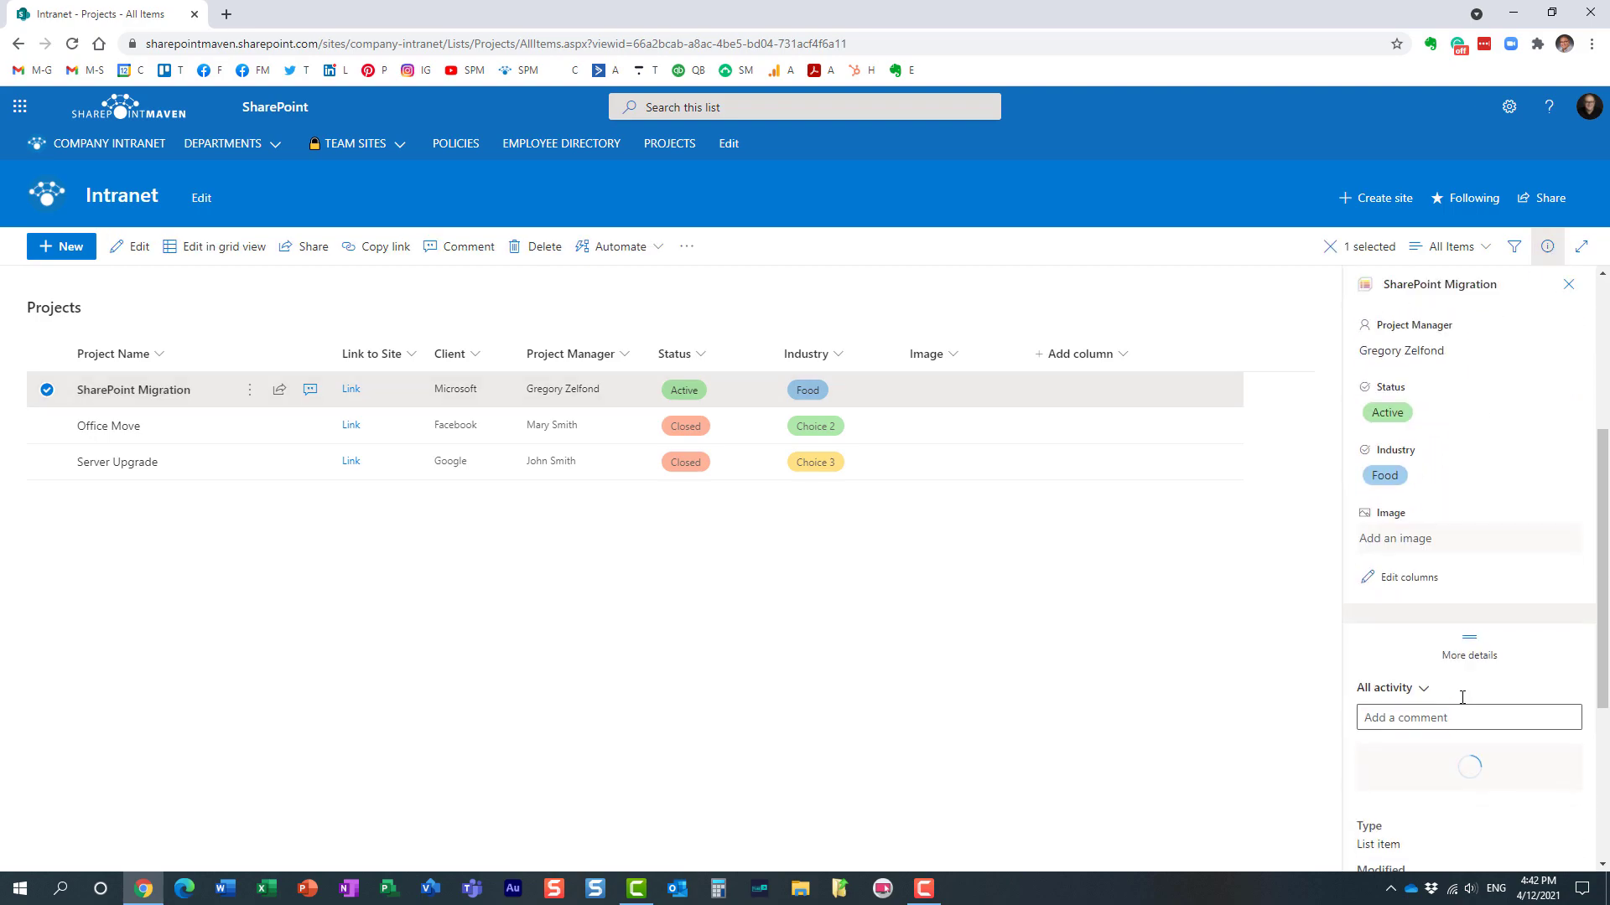
pyautogui.click(1406, 530)
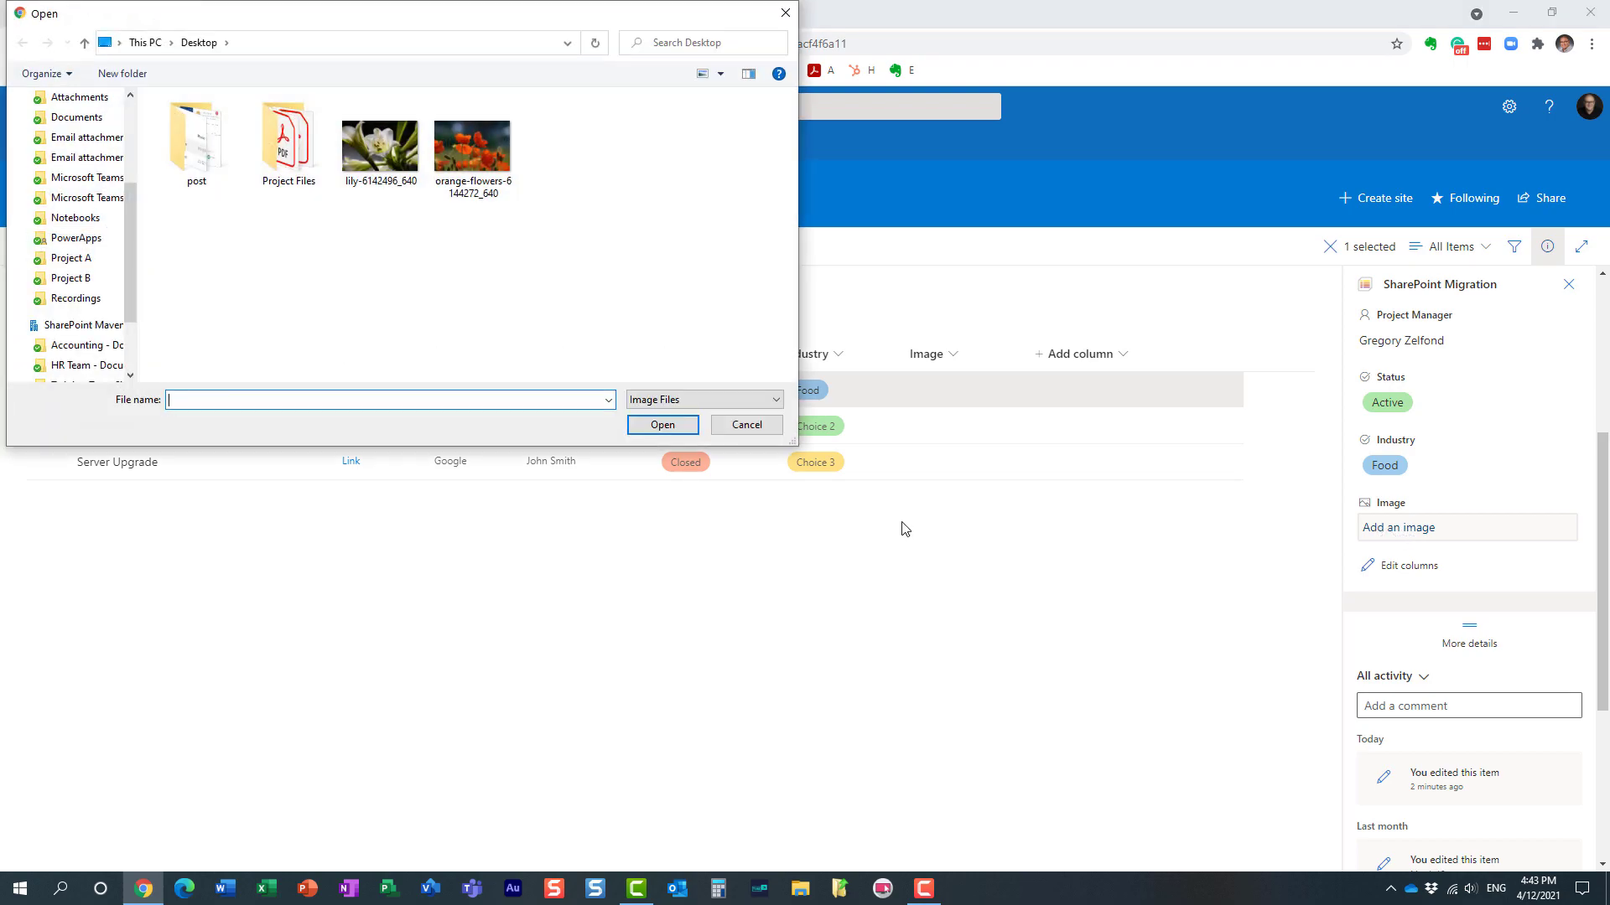
pyautogui.click(379, 147)
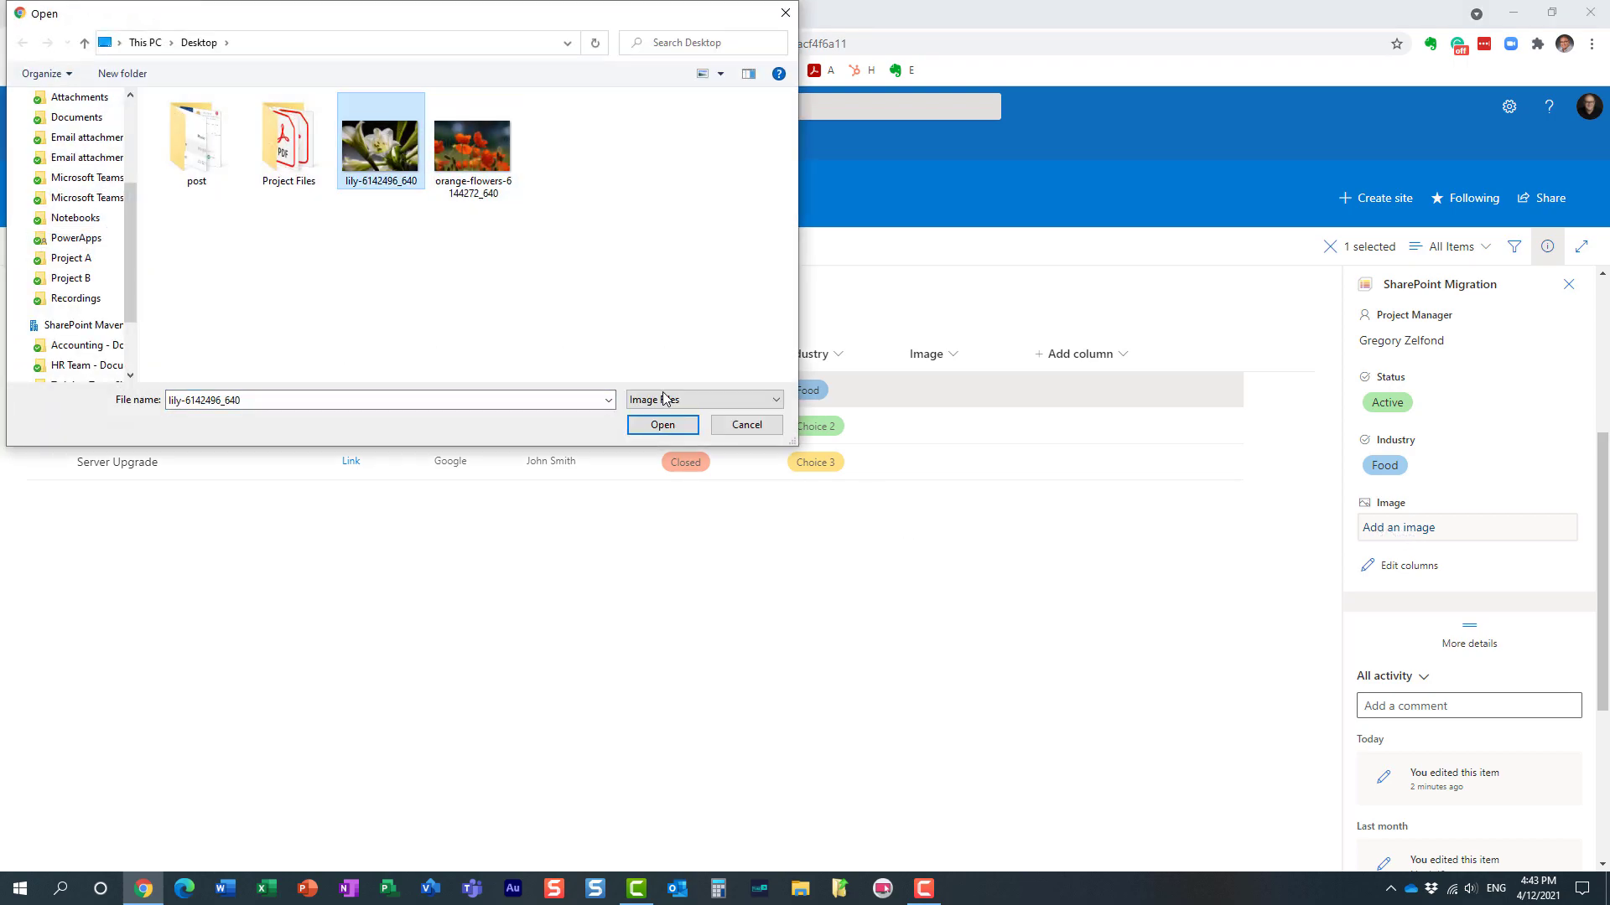
pyautogui.click(682, 430)
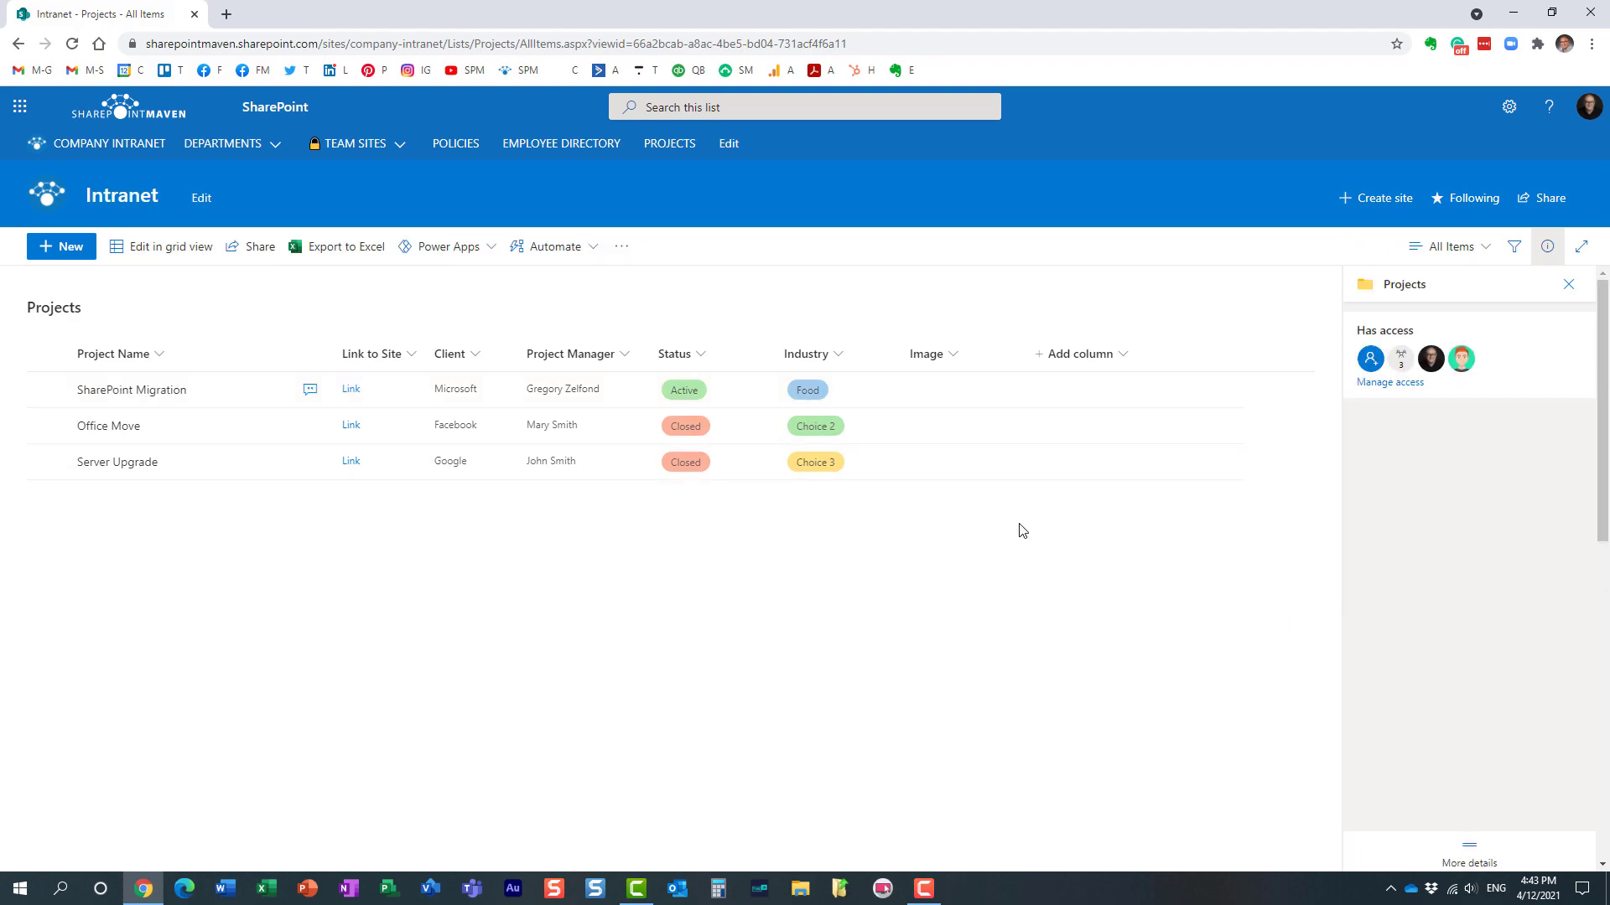
# Upload the orange-flowers photo to the Image field of the Office Move project
pyautogui.click(941, 434)
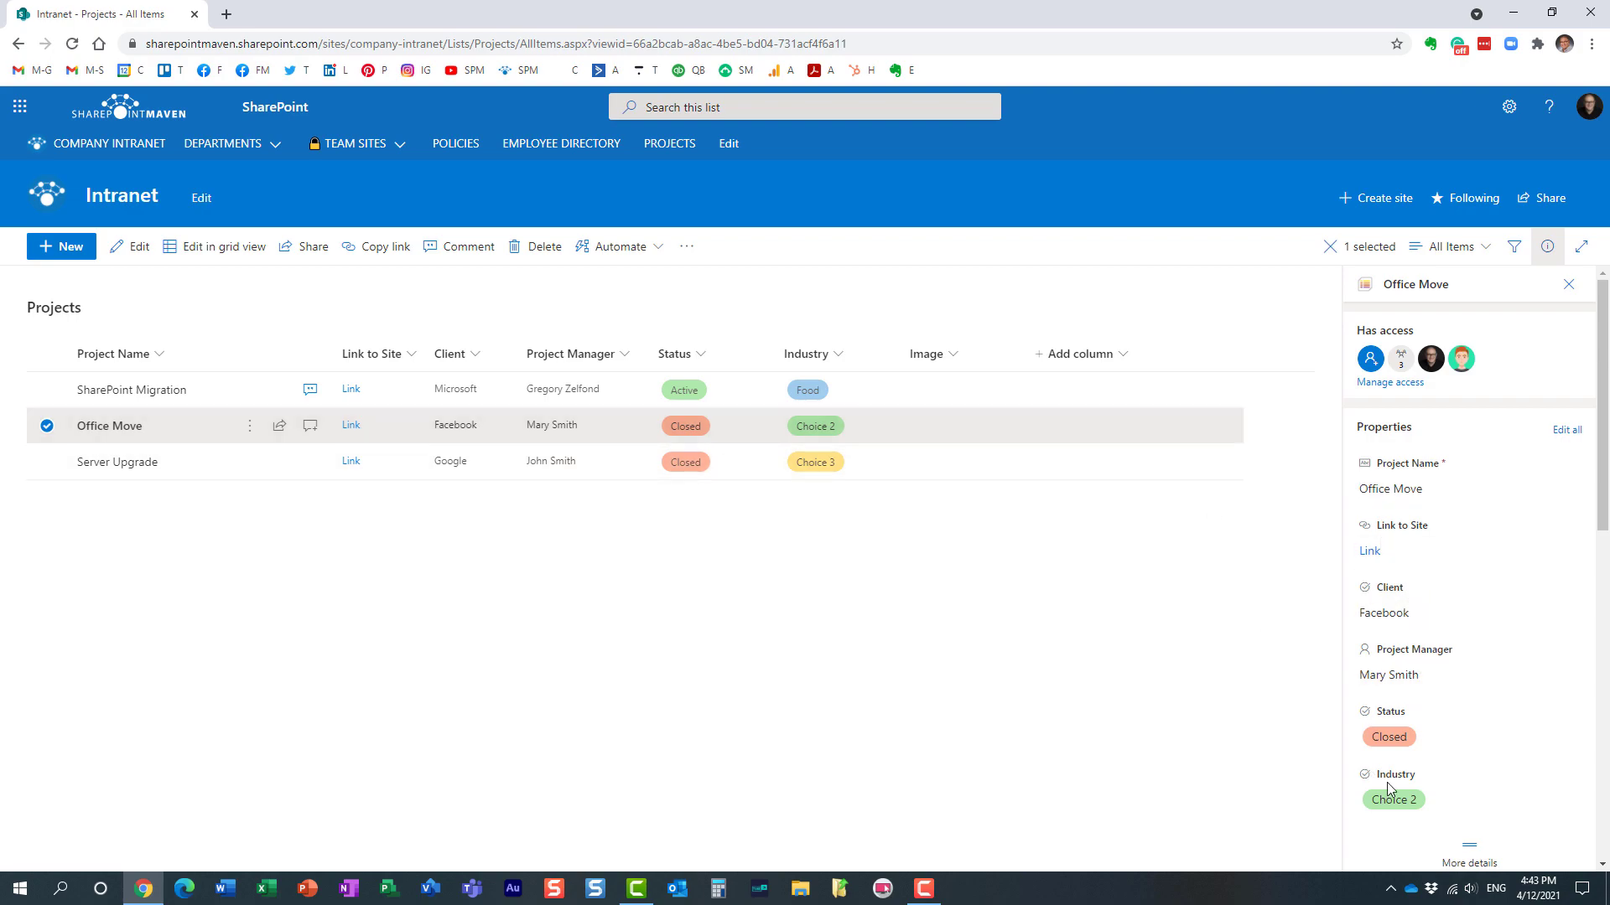
pyautogui.scroll(-4, 1383, 570)
pyautogui.click(1397, 528)
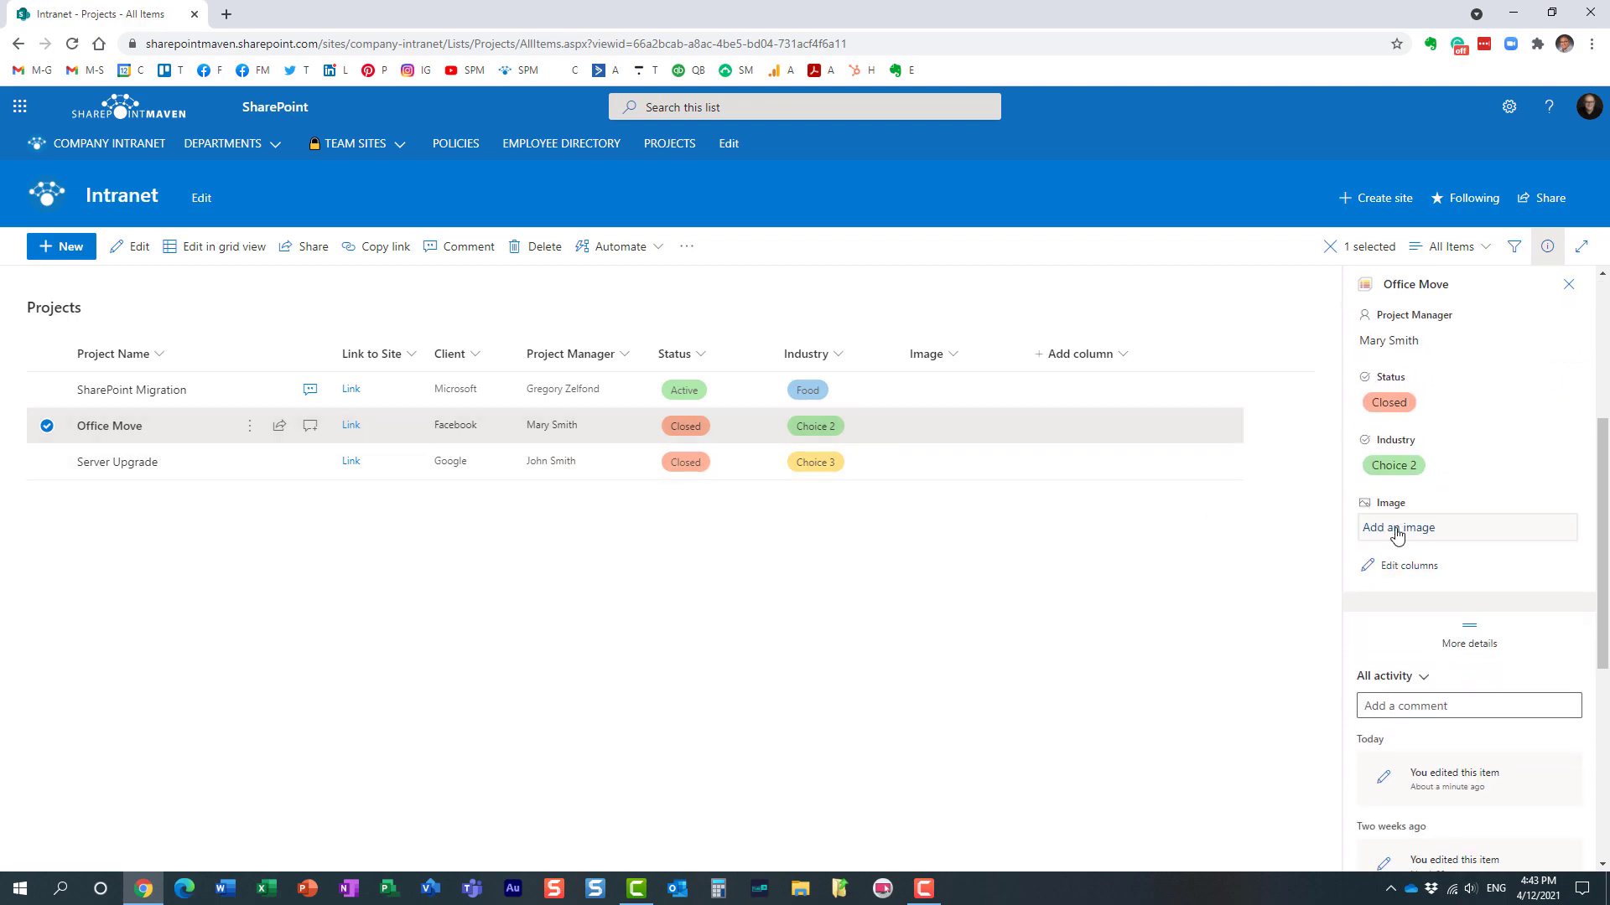
pyautogui.click(1397, 530)
pyautogui.click(474, 151)
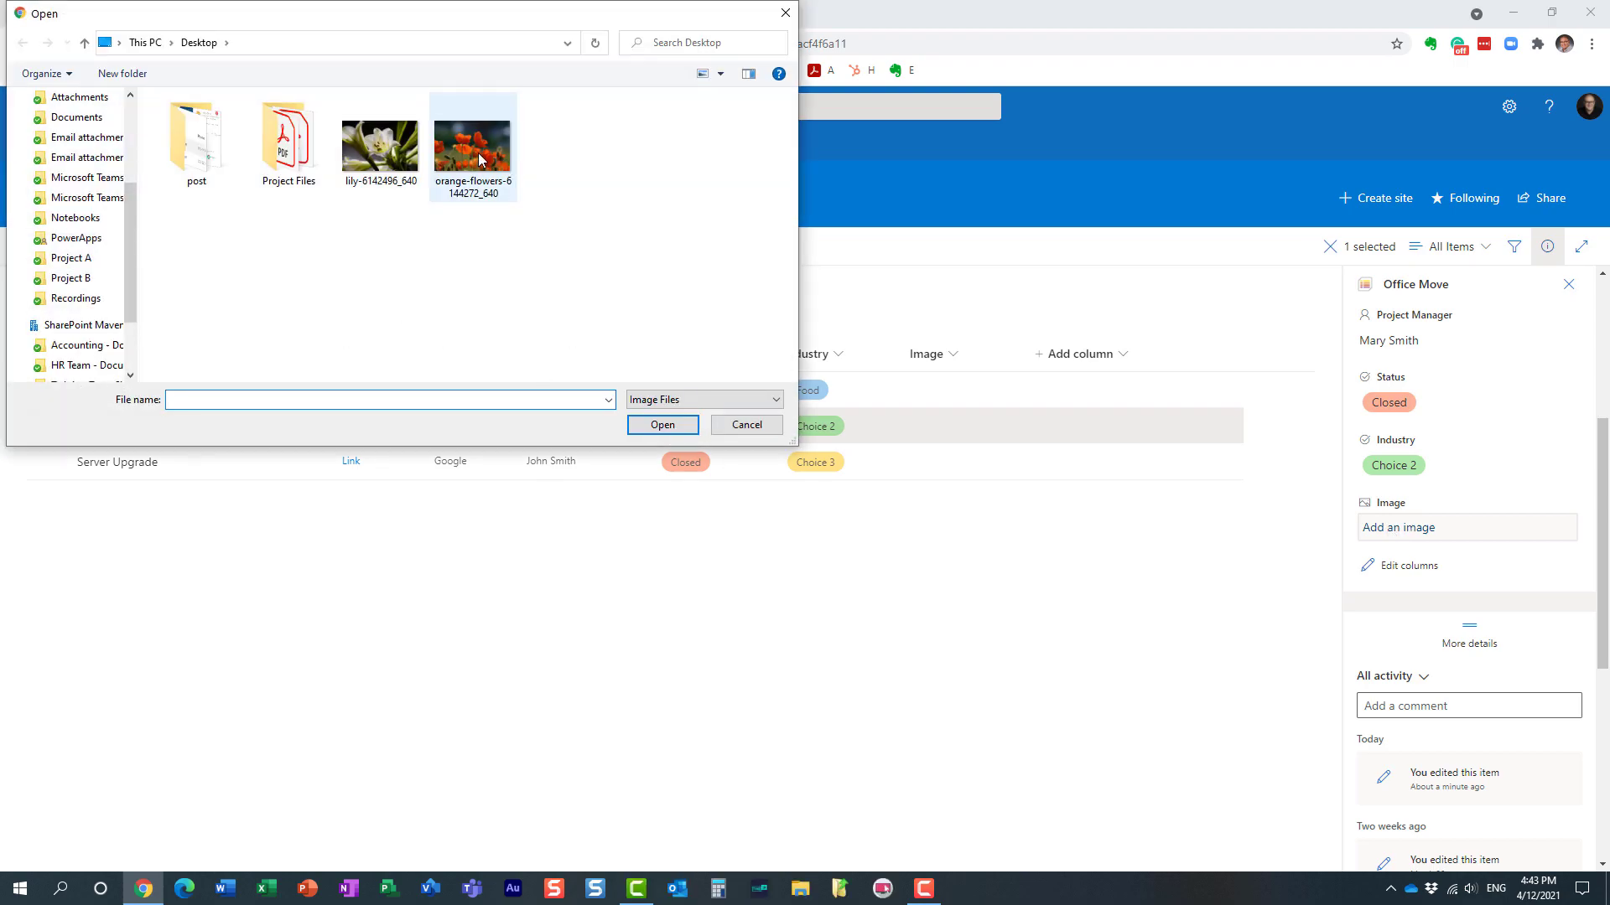
pyautogui.click(662, 427)
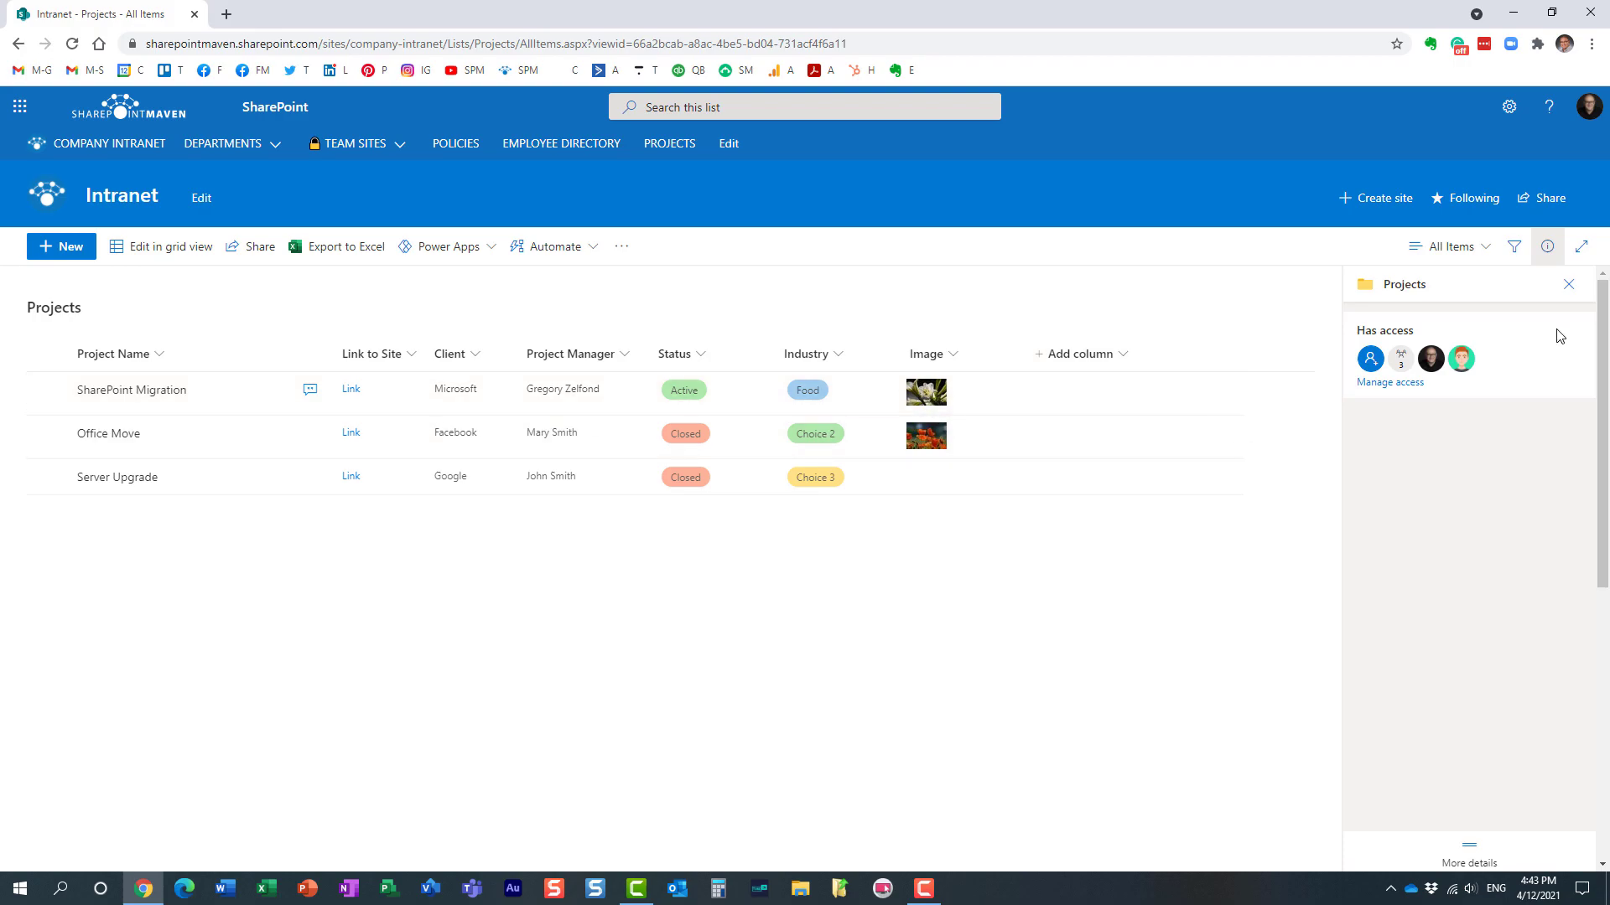
# Close the details pane and display the Projects list as Gallery cards
pyautogui.click(1568, 284)
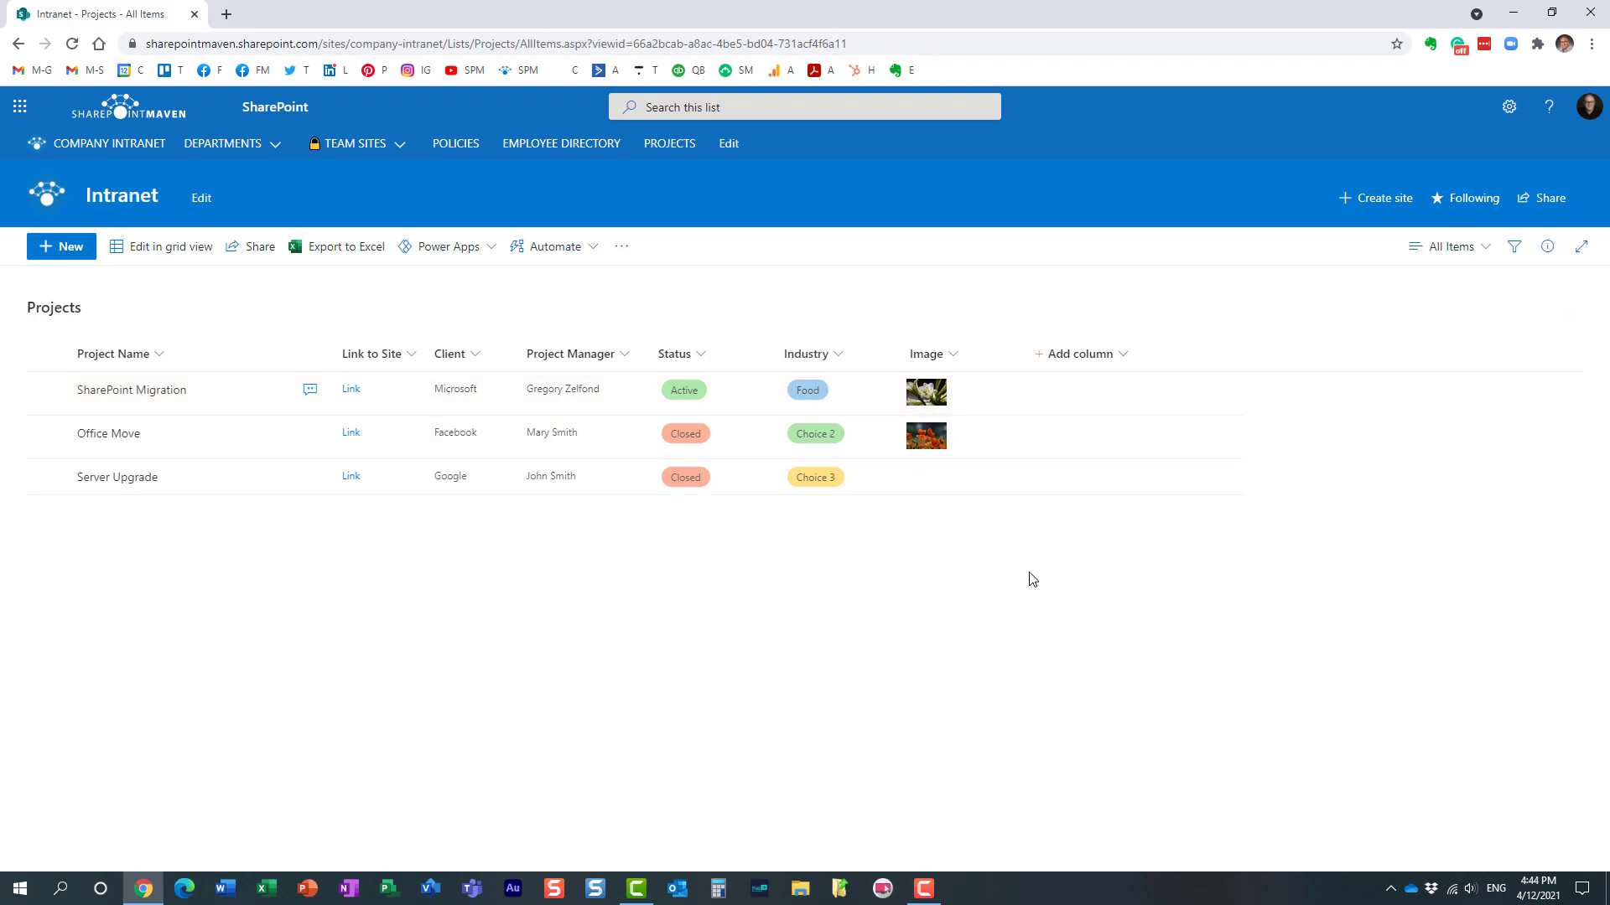
pyautogui.click(1456, 248)
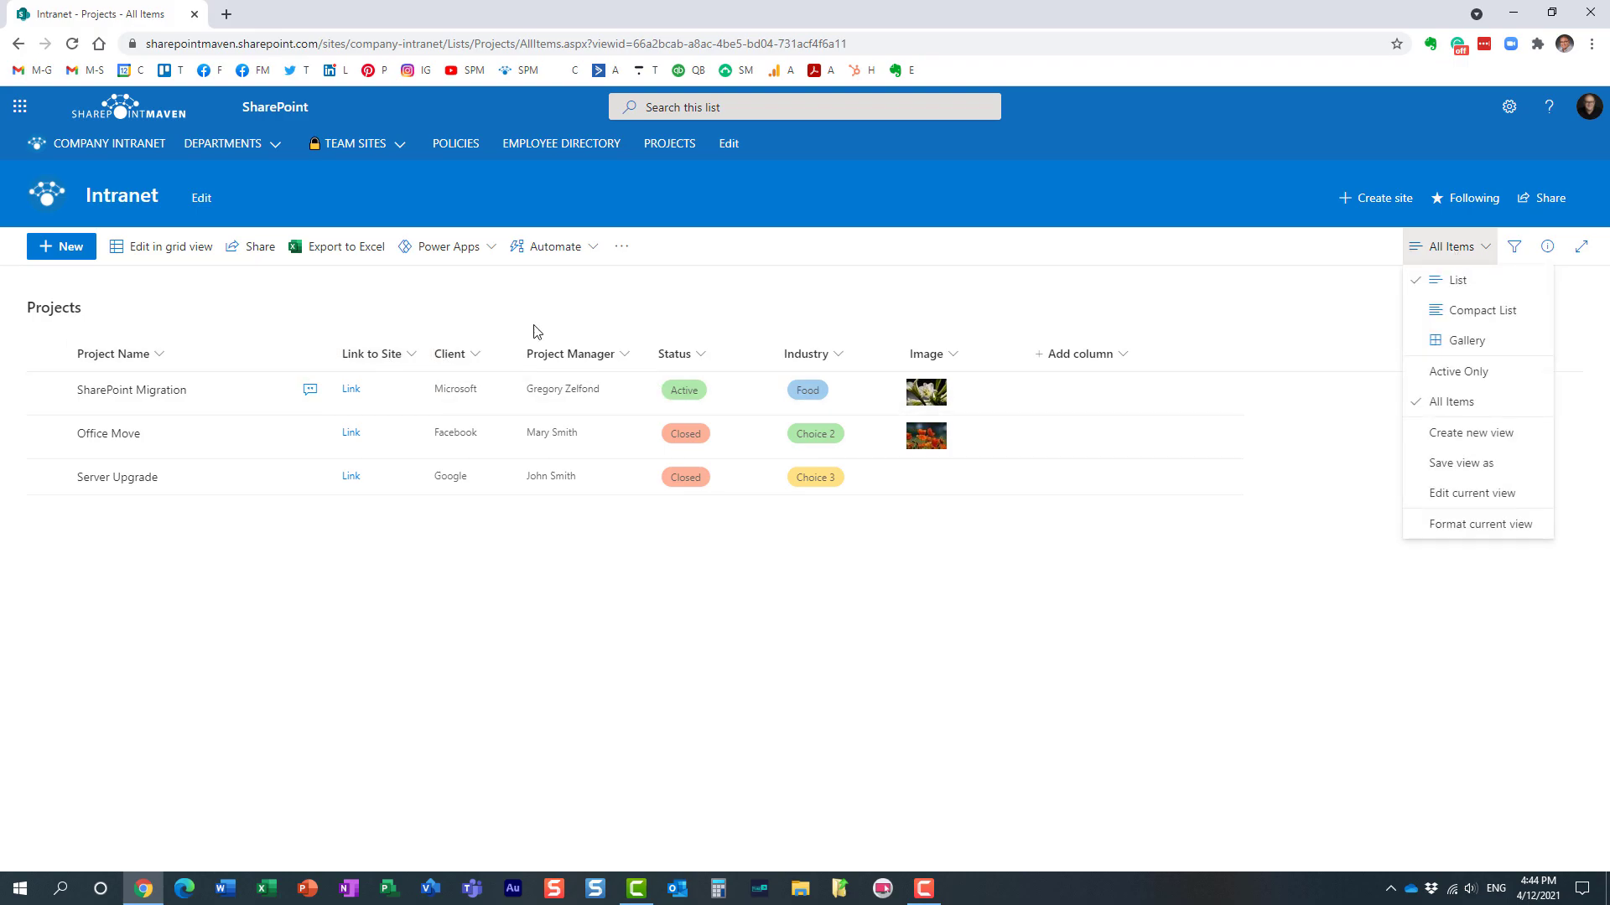
pyautogui.click(1481, 339)
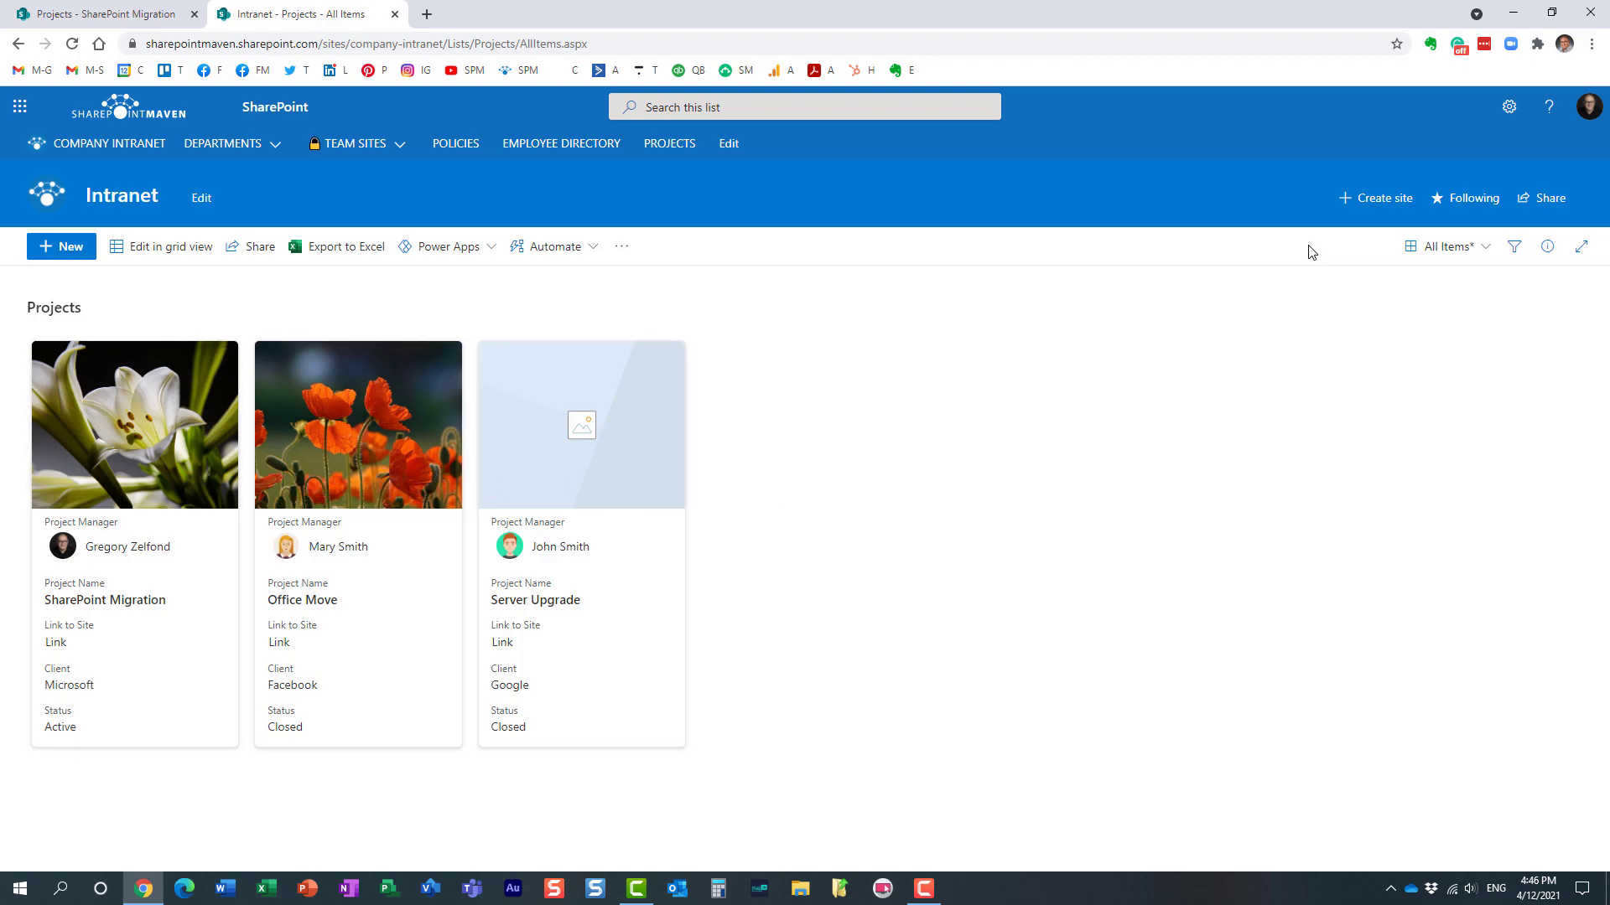
pyautogui.click(1453, 249)
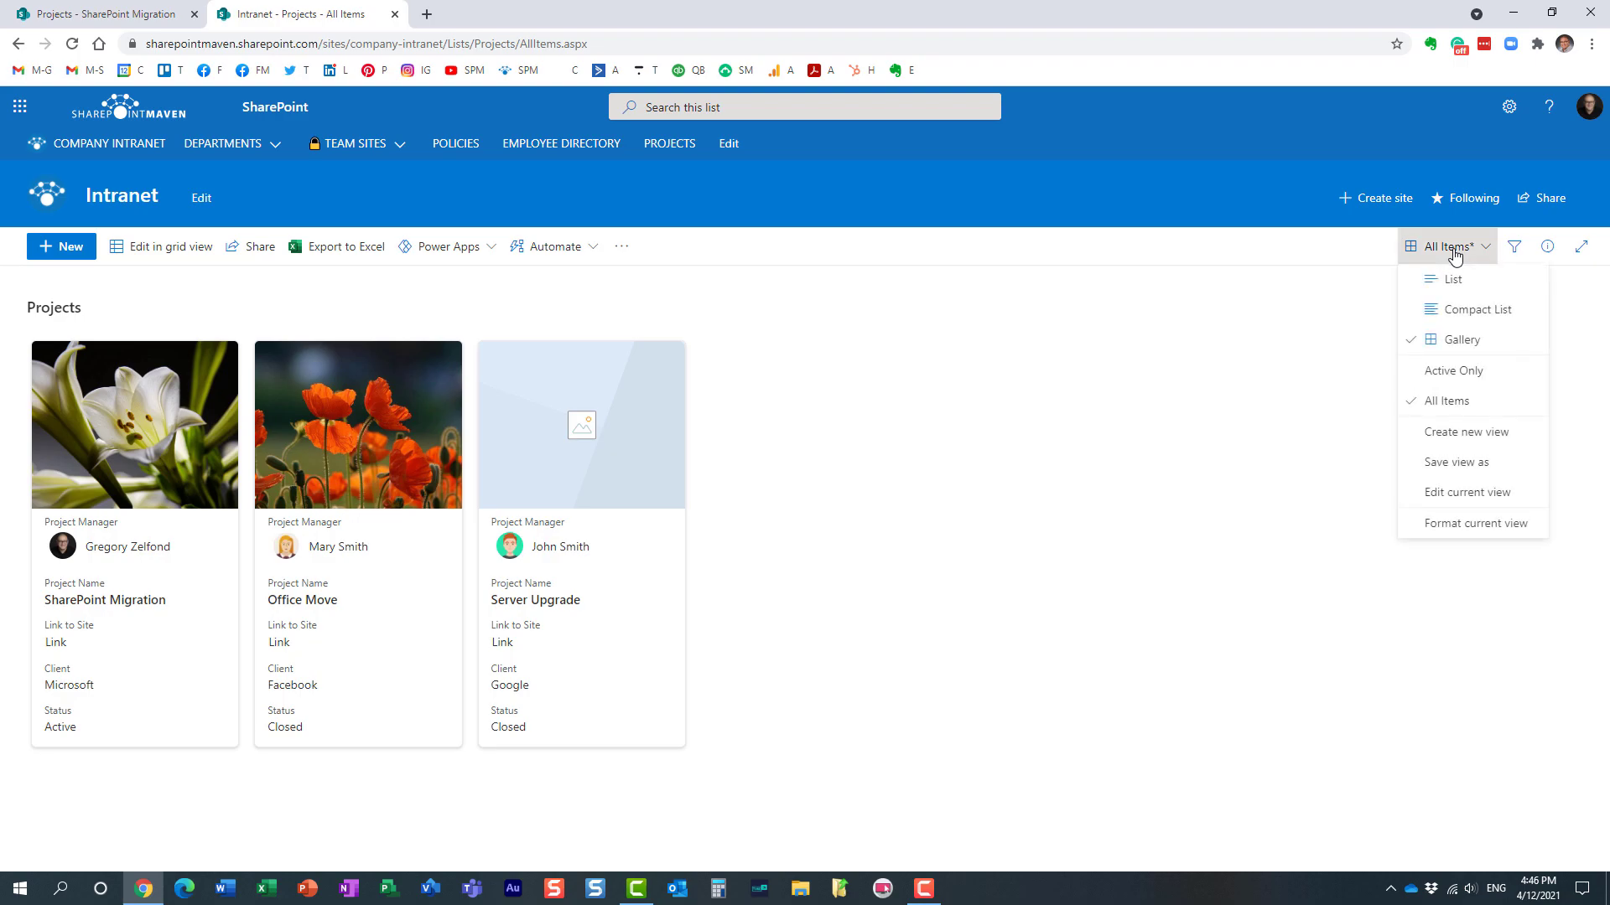
pyautogui.click(1455, 339)
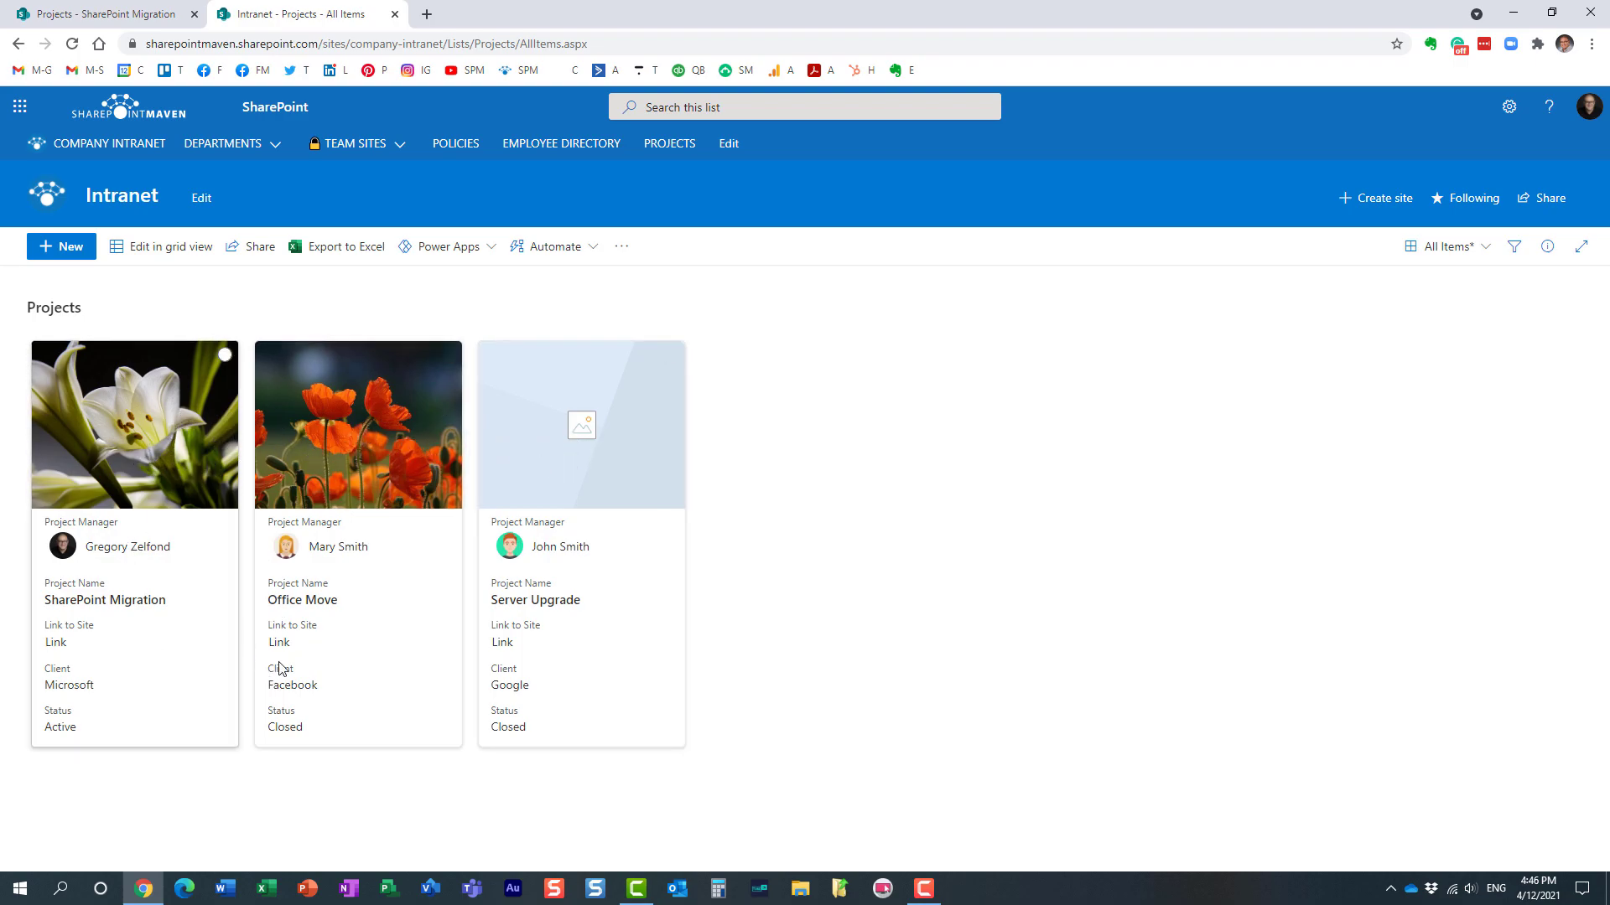
# Edit the gallery card so Project Manager moves above the photo, and save the layout
pyautogui.click(1485, 262)
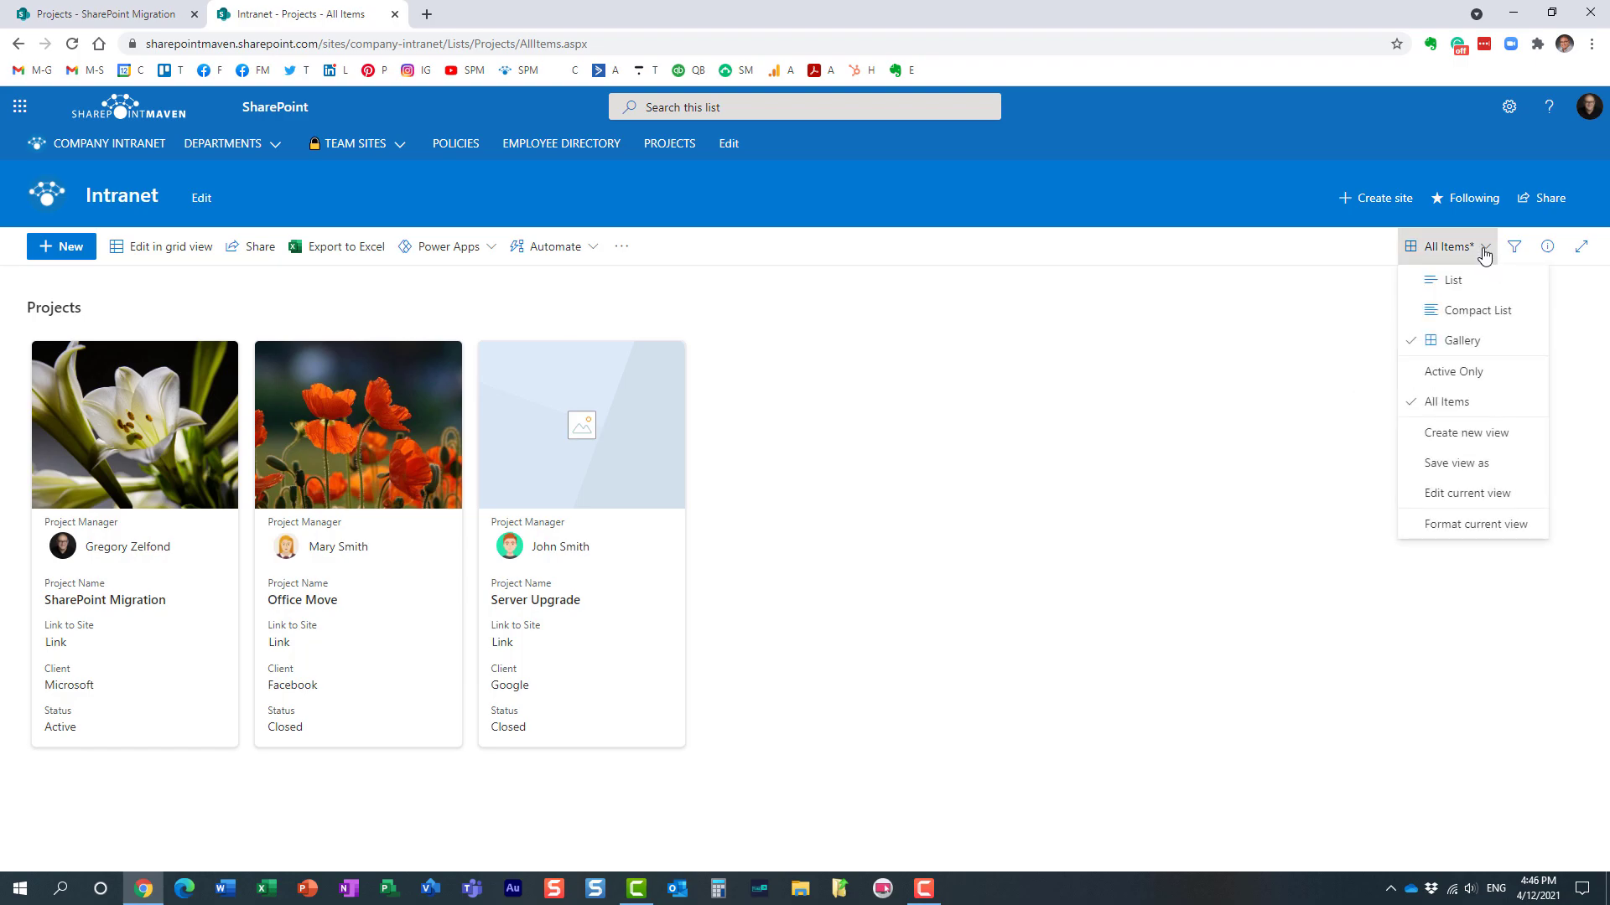
pyautogui.click(1501, 528)
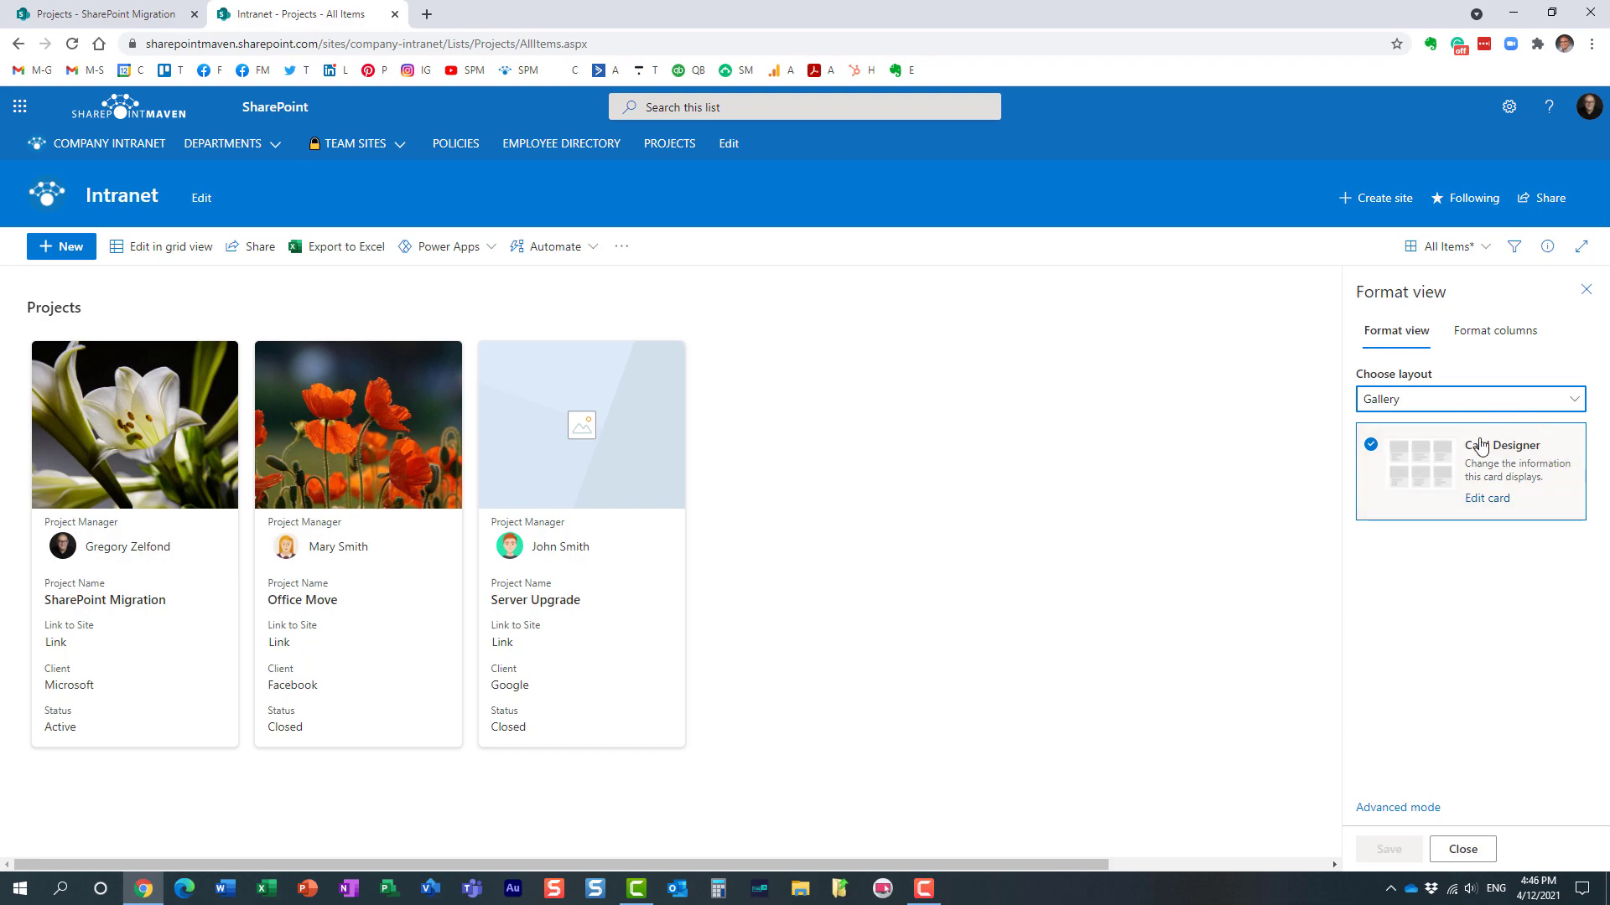
pyautogui.click(1486, 500)
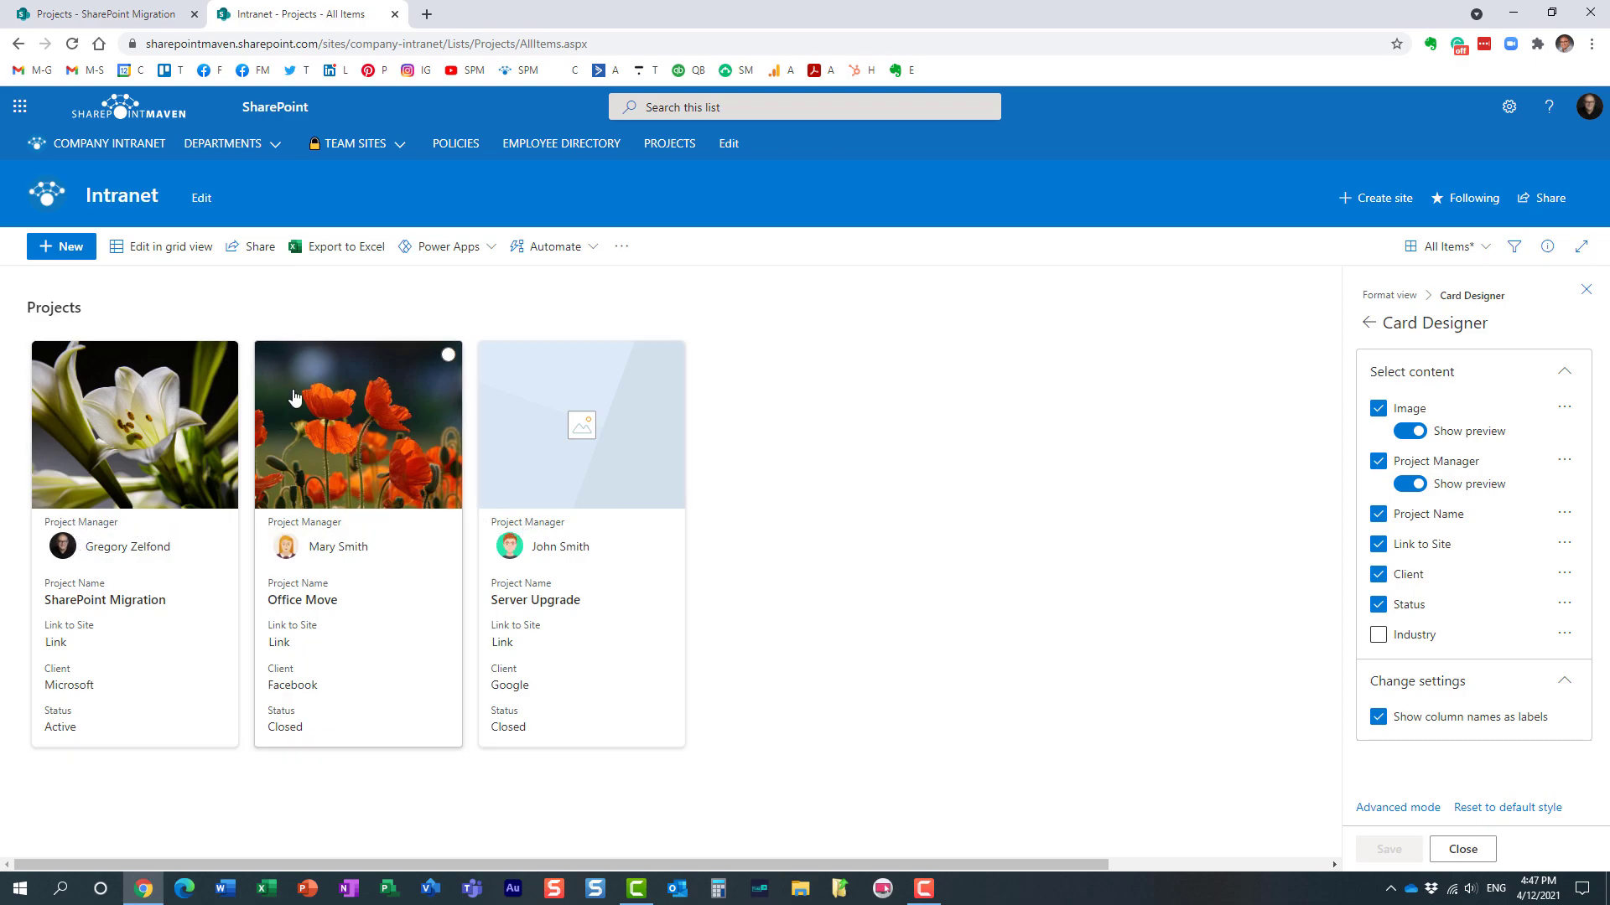
pyautogui.click(1563, 464)
pyautogui.click(1478, 491)
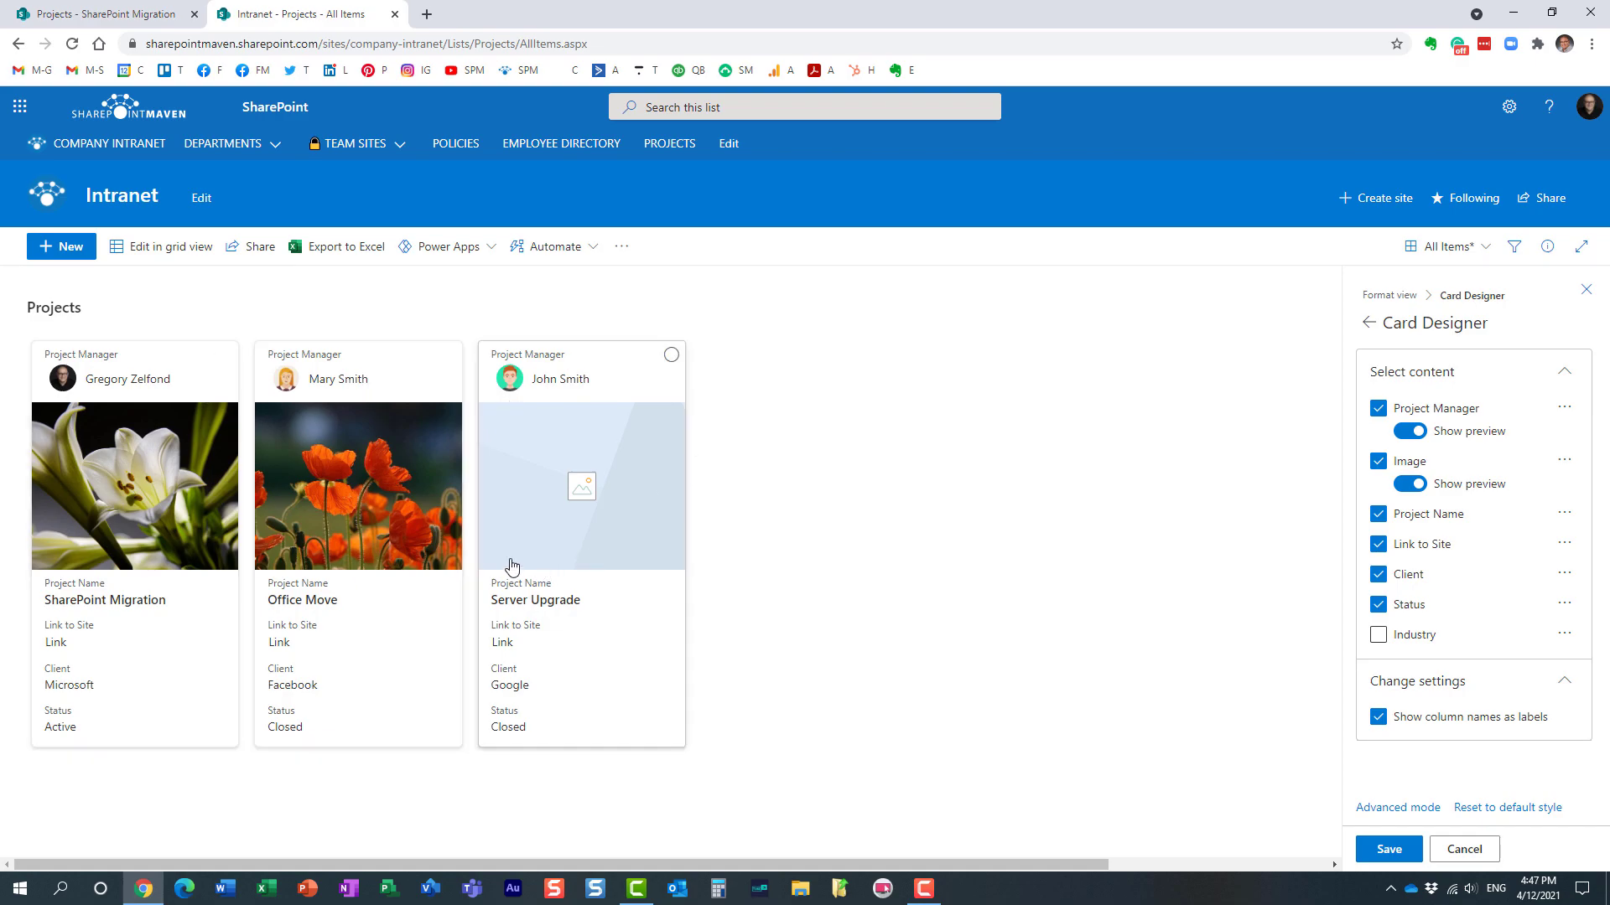
pyautogui.click(1389, 849)
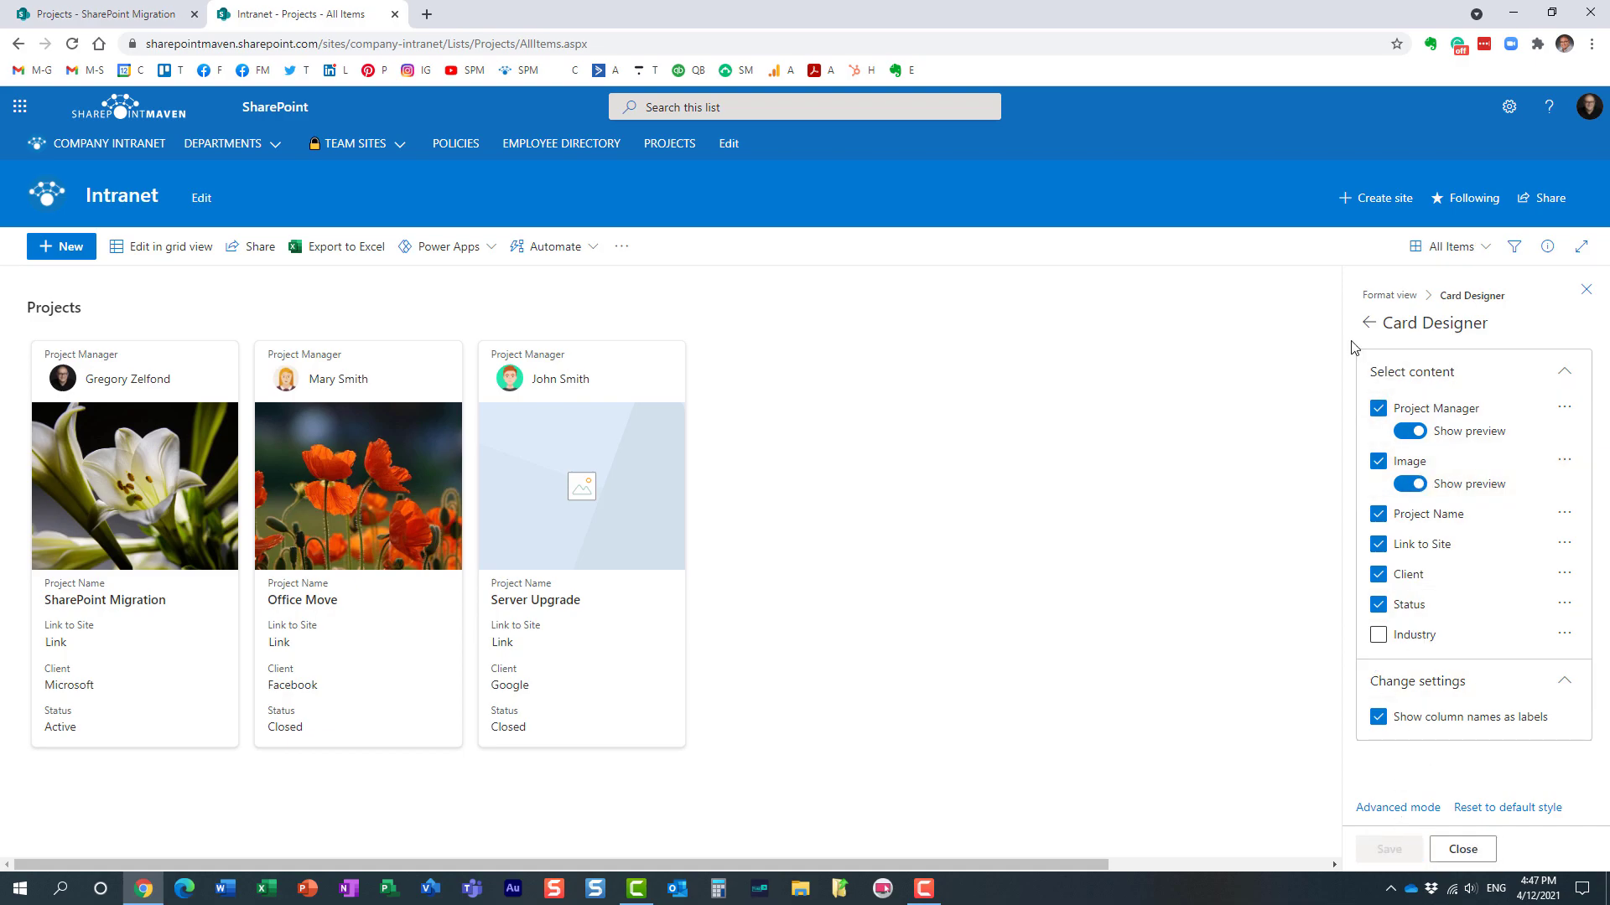
# Return to view formatting, switch the view to List layout, and close the formatting panel
pyautogui.click(1368, 323)
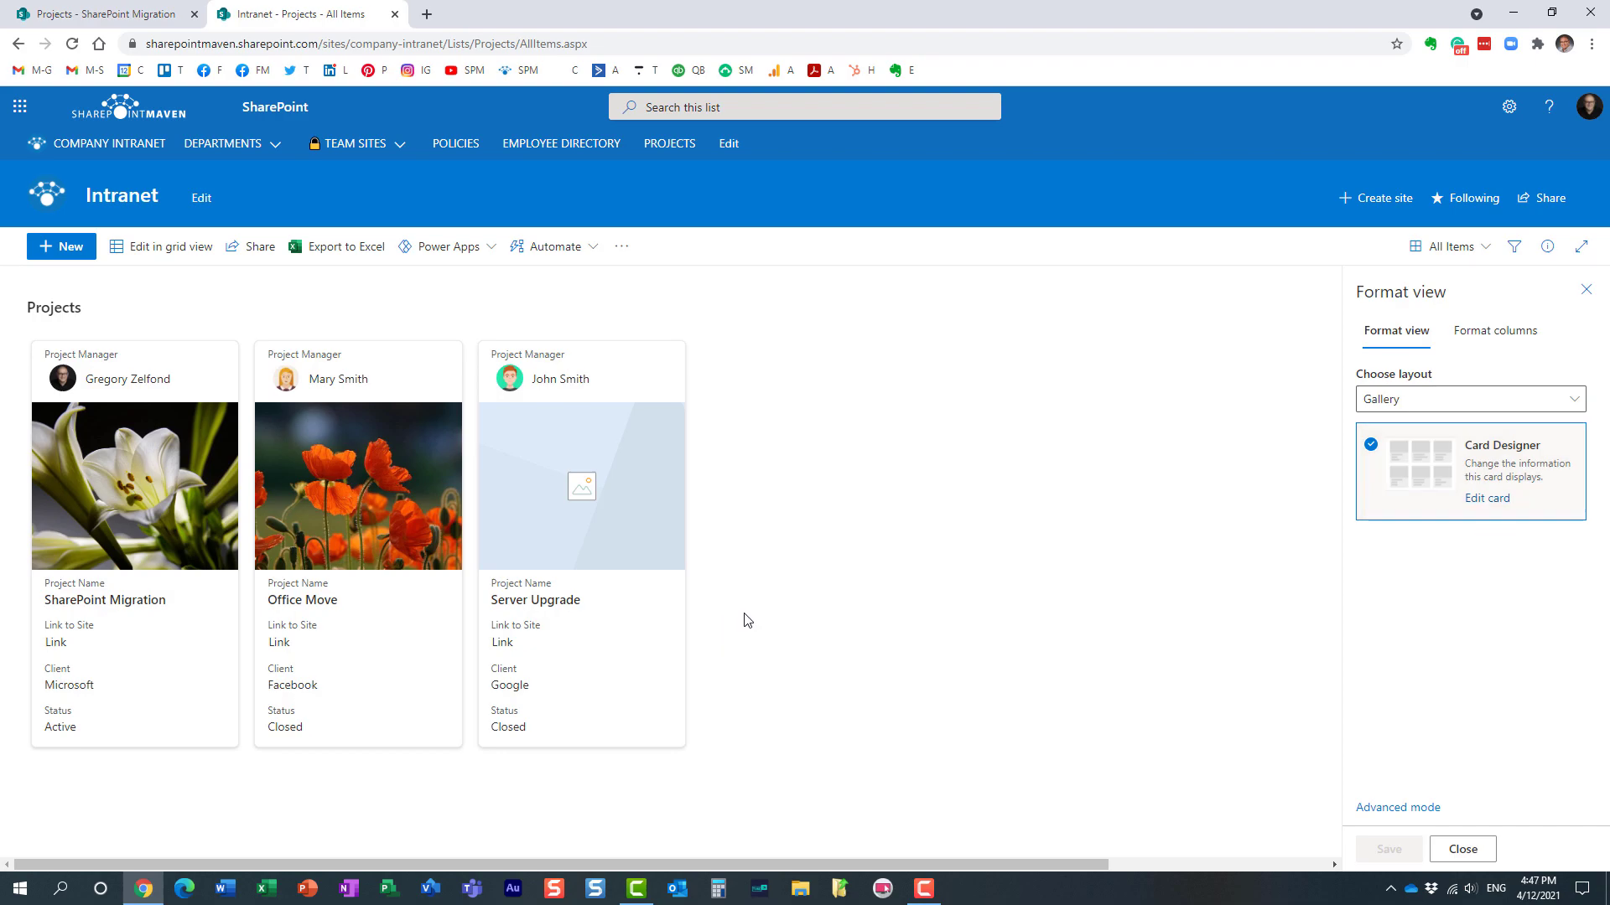
pyautogui.click(1448, 246)
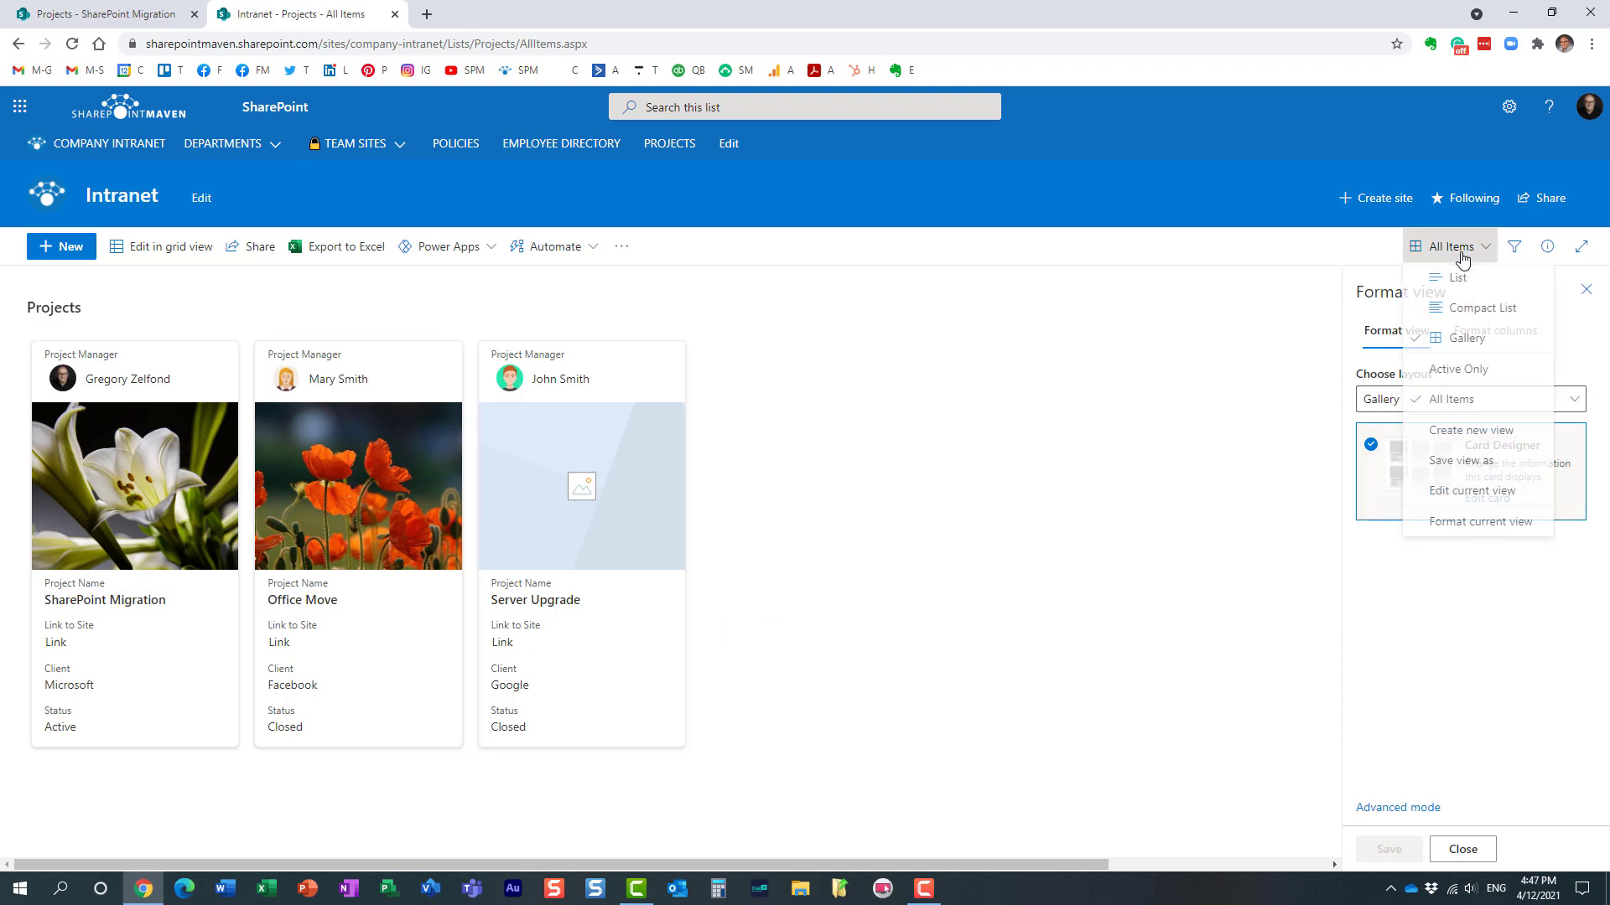
pyautogui.click(1456, 292)
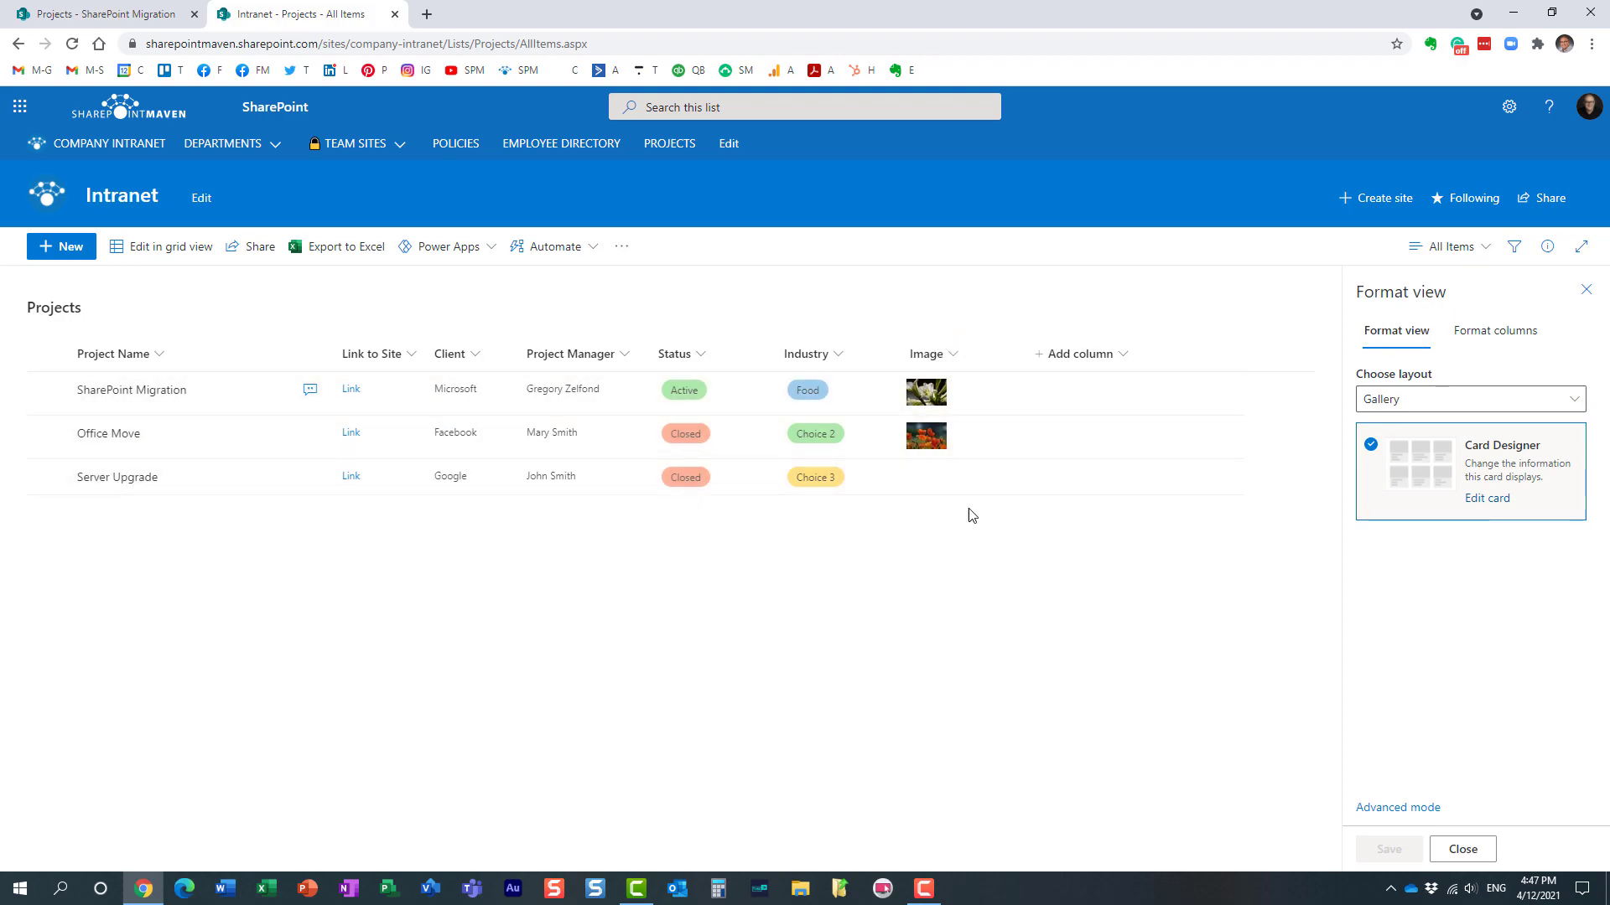
pyautogui.click(1582, 295)
pyautogui.click(1457, 248)
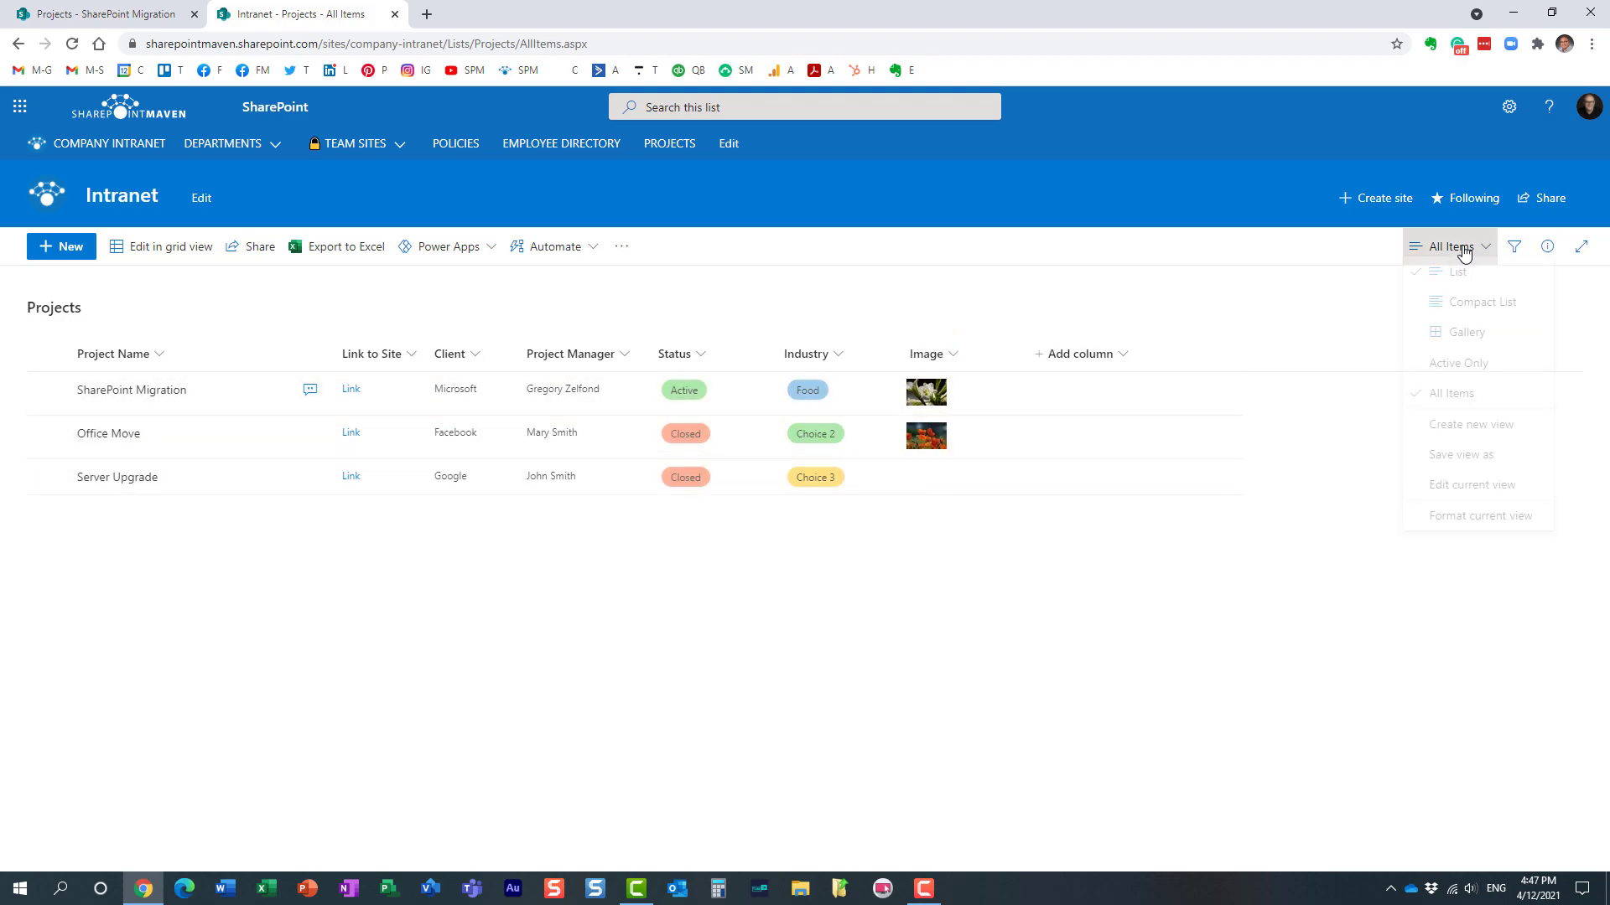
pyautogui.click(1473, 344)
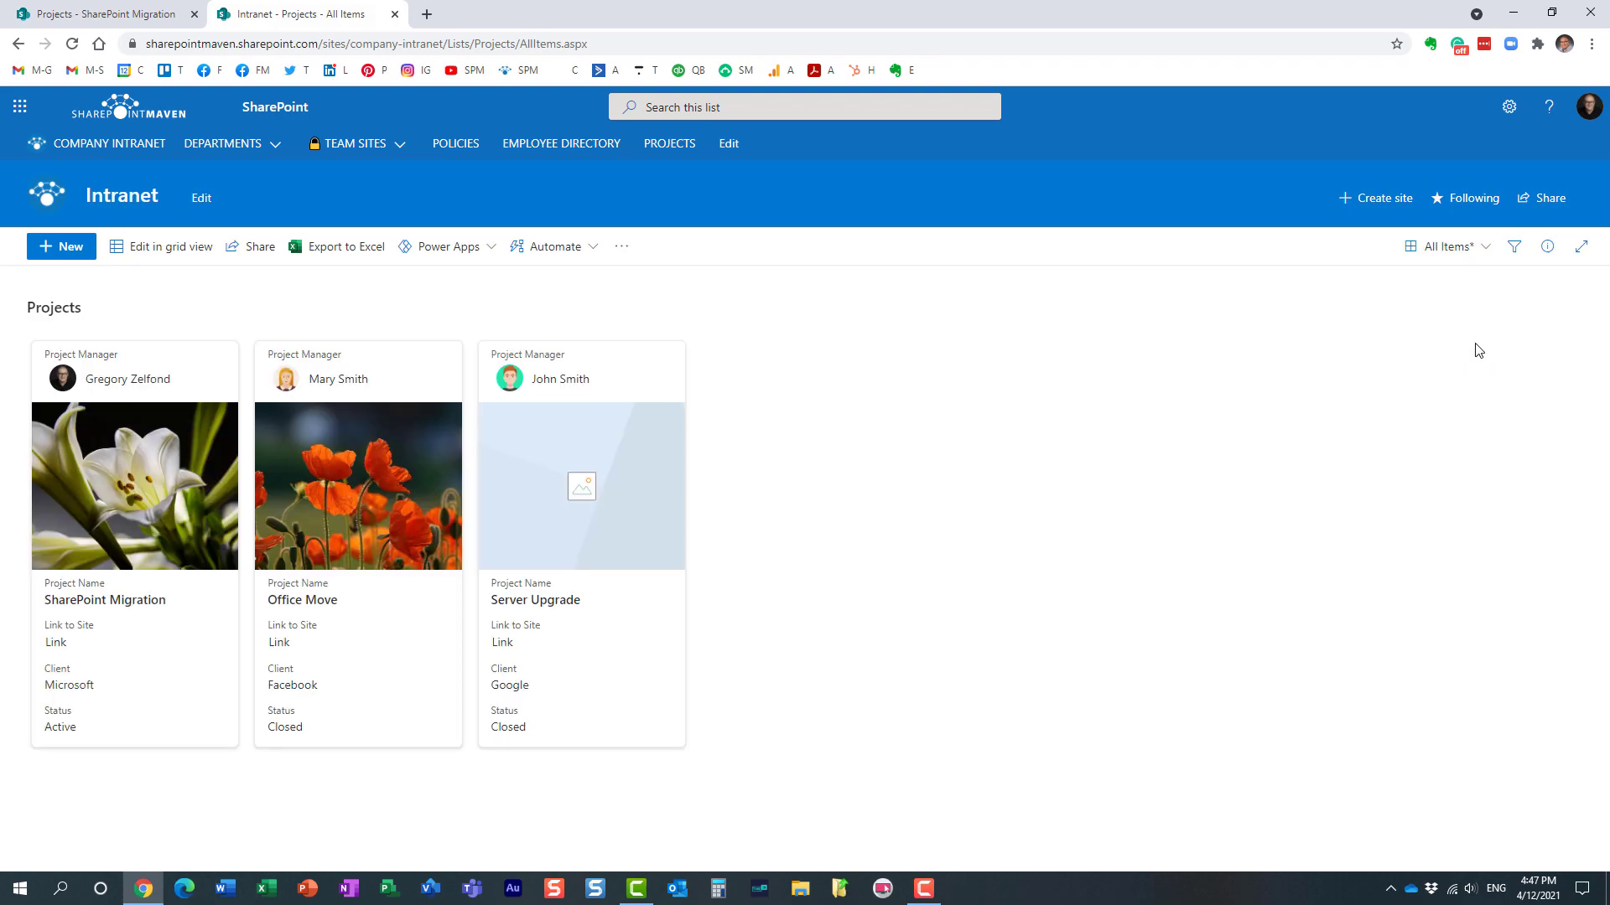